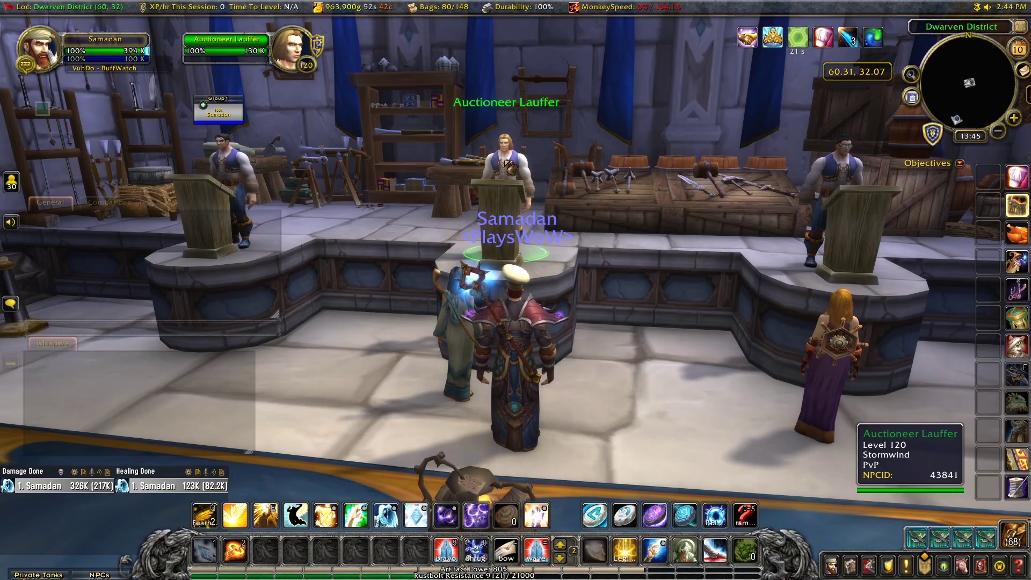
- Open the auction house at Auctioneer Lauffer and browse the listings for Consumables of type Potion
{"action": "right_click", "coordinate": [508, 167]}
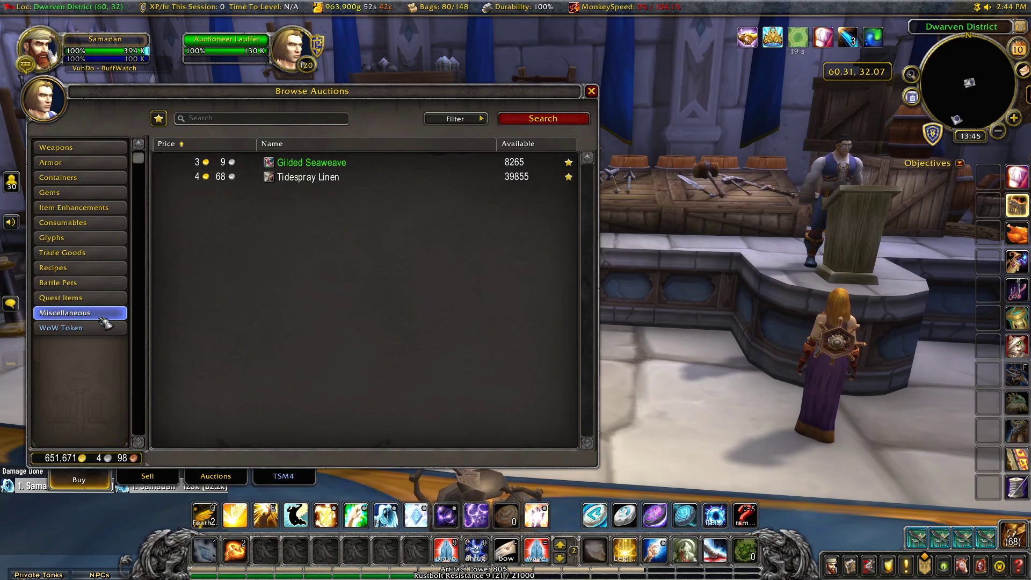
{"action": "left_click", "coordinate": [74, 223]}
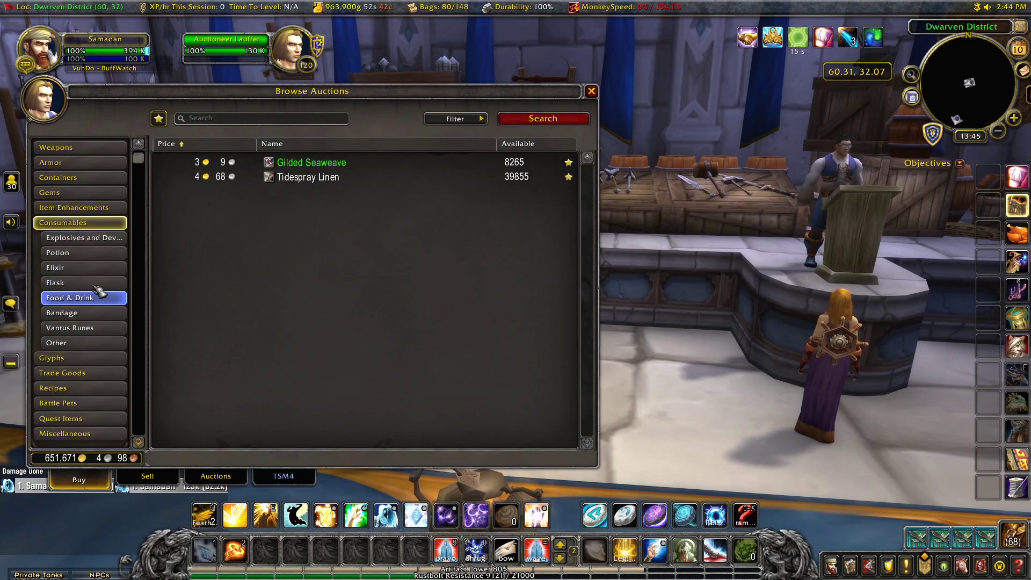
{"action": "left_click", "coordinate": [81, 253]}
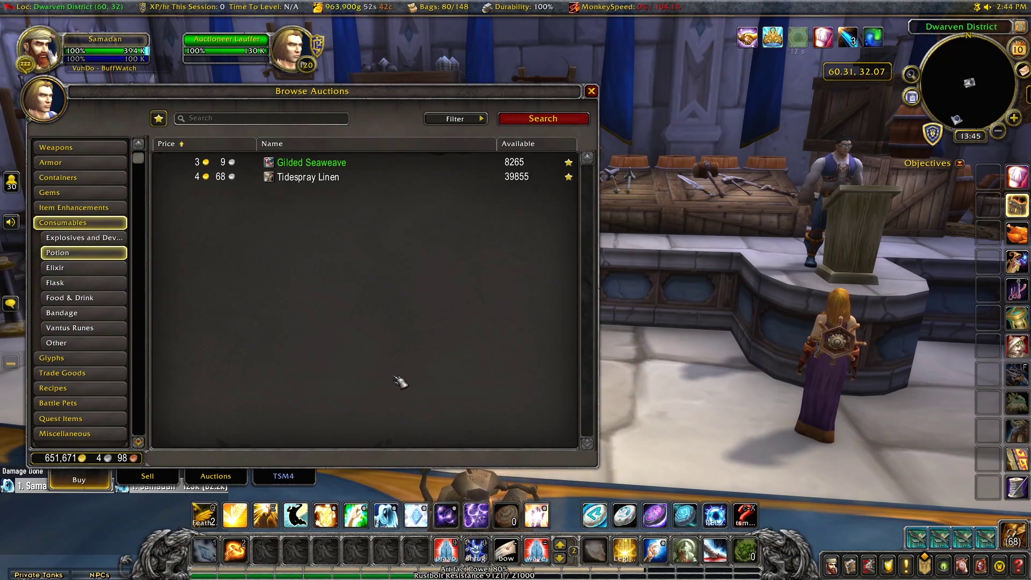
{"action": "left_click", "coordinate": [528, 123]}
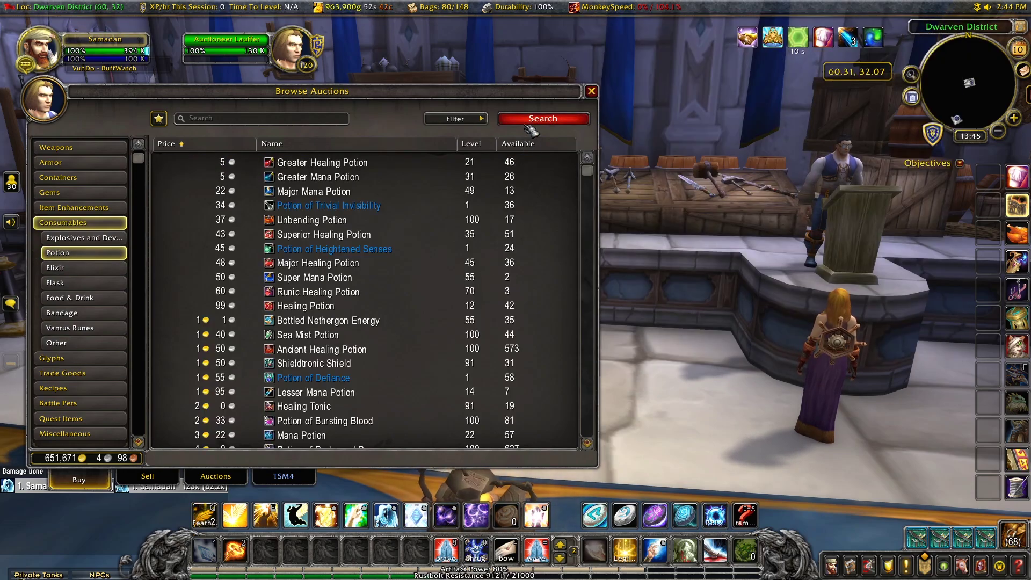
{"action": "scroll", "coordinate": [564, 223], "scroll_direction": "down", "scroll_amount": 13}
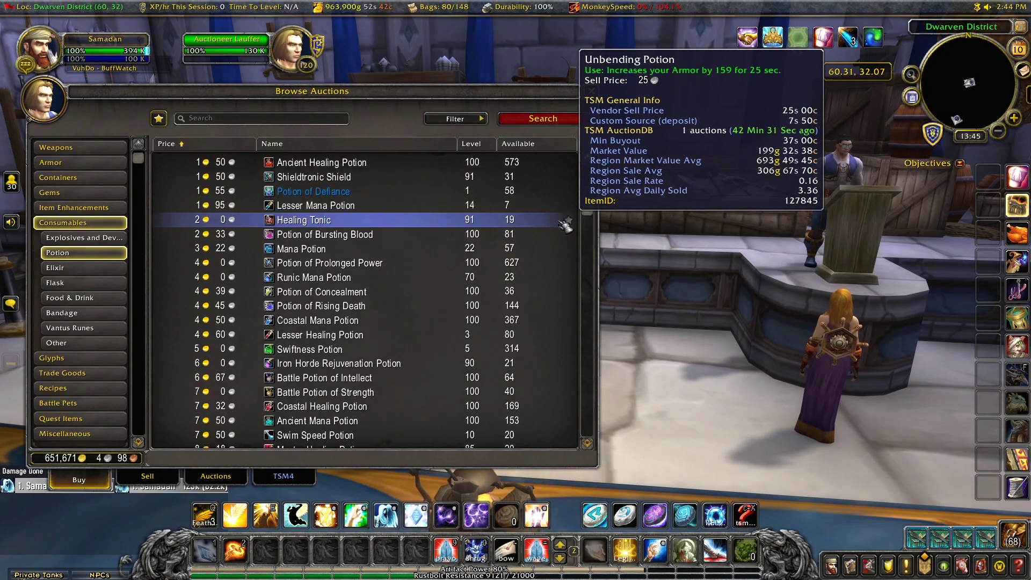
{"action": "scroll", "coordinate": [564, 223], "scroll_direction": "down", "scroll_amount": 4}
- Search the auctions for Trade Goods of type Cloth and look through the listings
{"action": "left_click", "coordinate": [79, 373]}
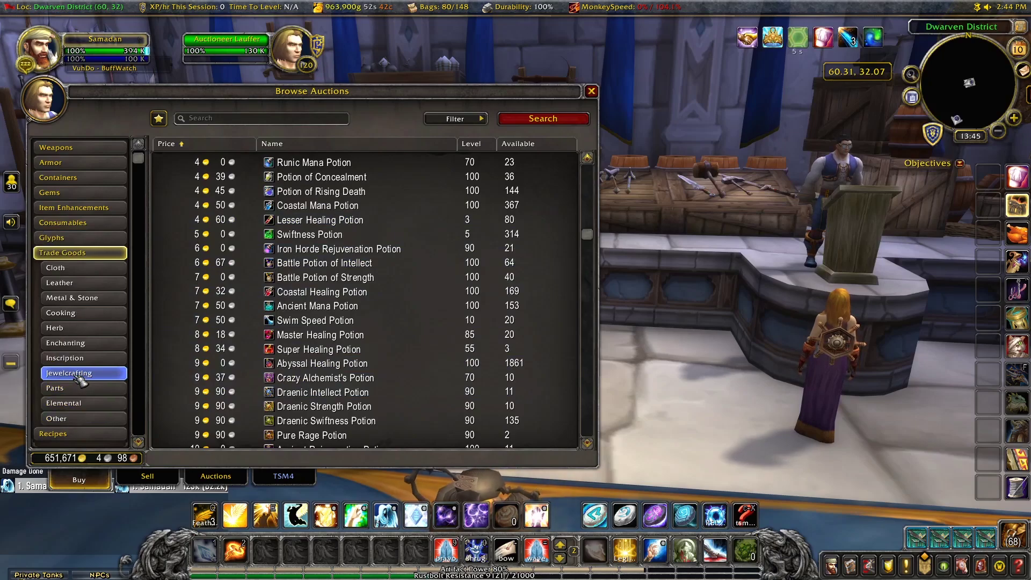
{"action": "left_click", "coordinate": [81, 268]}
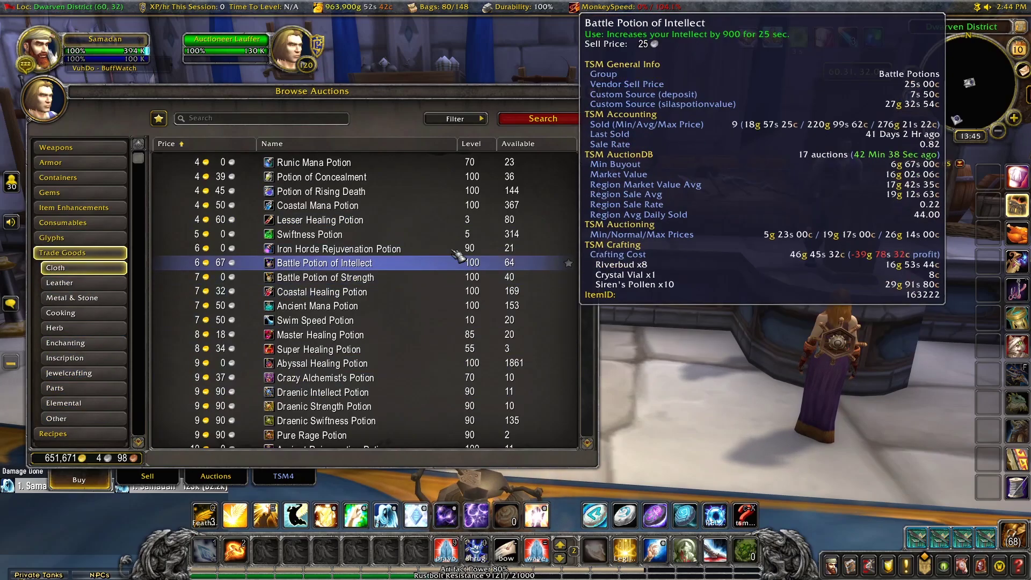
{"action": "left_click", "coordinate": [550, 123]}
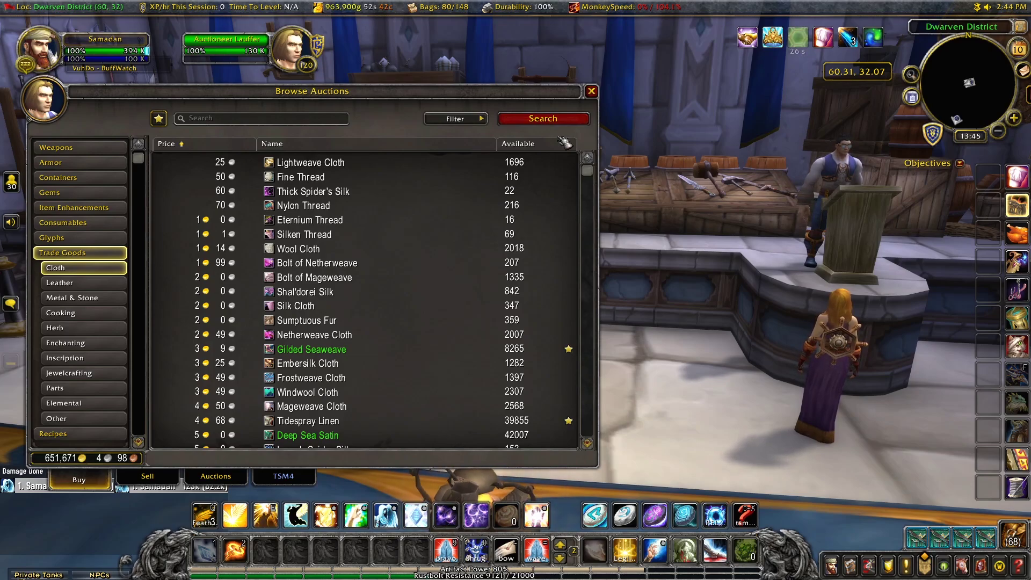
{"action": "scroll", "coordinate": [578, 182], "scroll_direction": "down", "scroll_amount": 7}
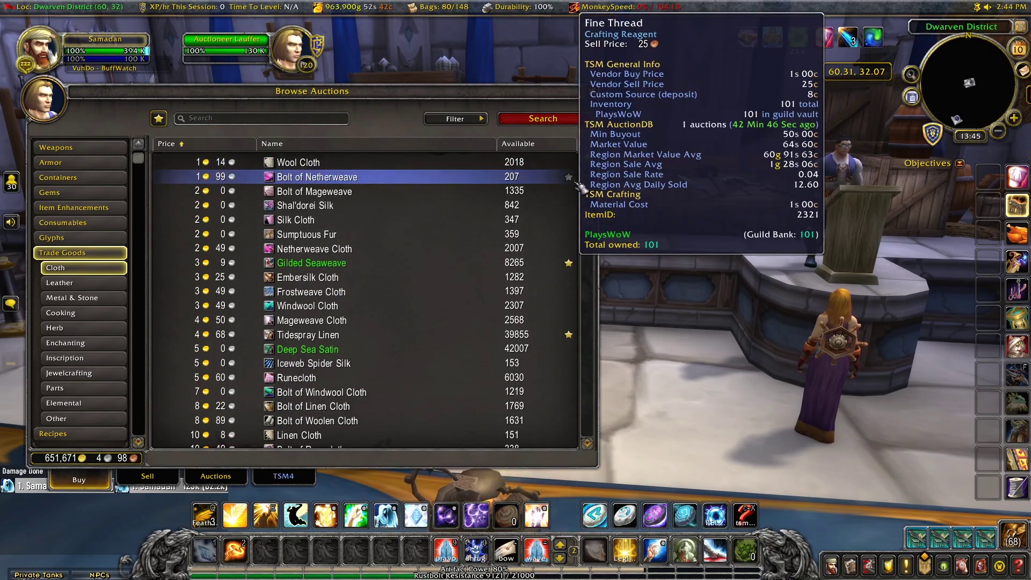
{"action": "scroll", "coordinate": [578, 184], "scroll_direction": "down", "scroll_amount": 17}
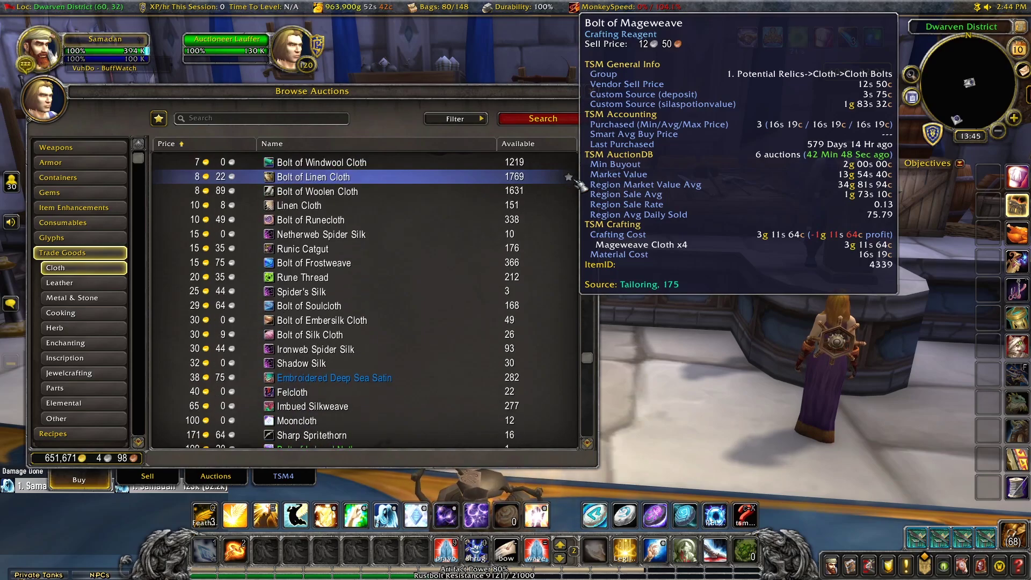
{"action": "scroll", "coordinate": [579, 184], "scroll_direction": "down", "scroll_amount": 7}
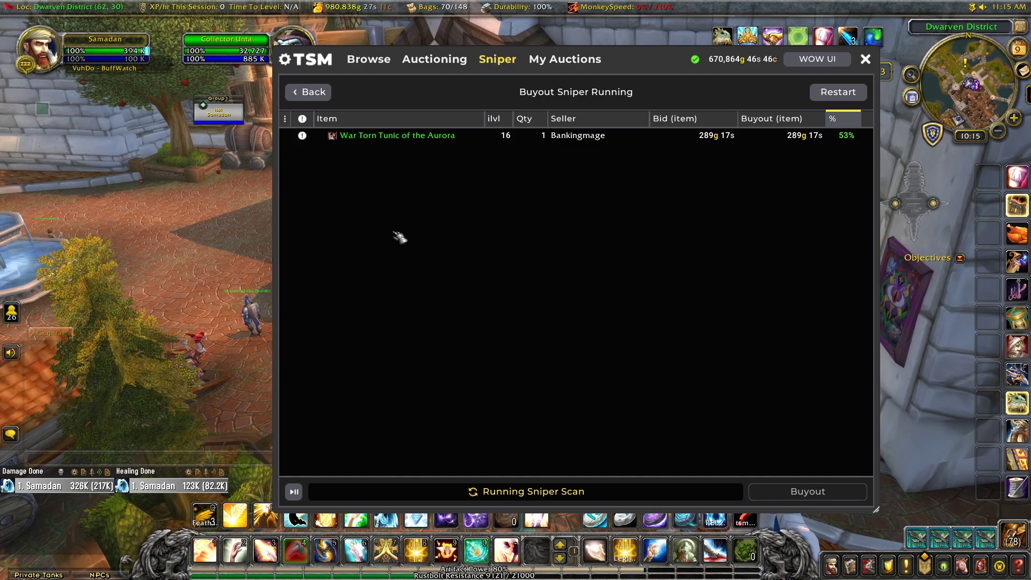
{"action": "mouse_move", "coordinate": [396, 143]}
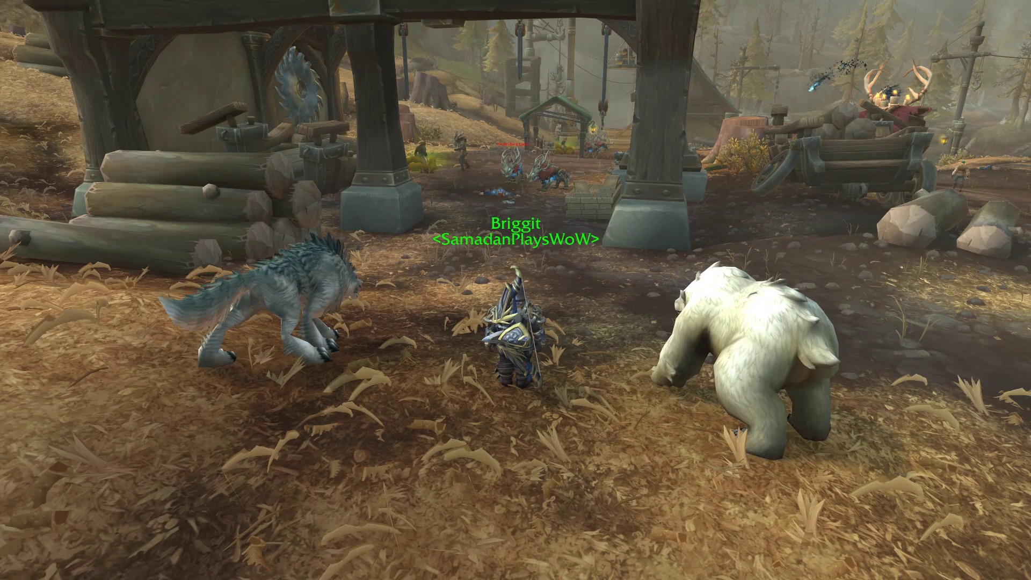
{"action": "key", "text": "1"}
{"action": "key", "text": "2"}
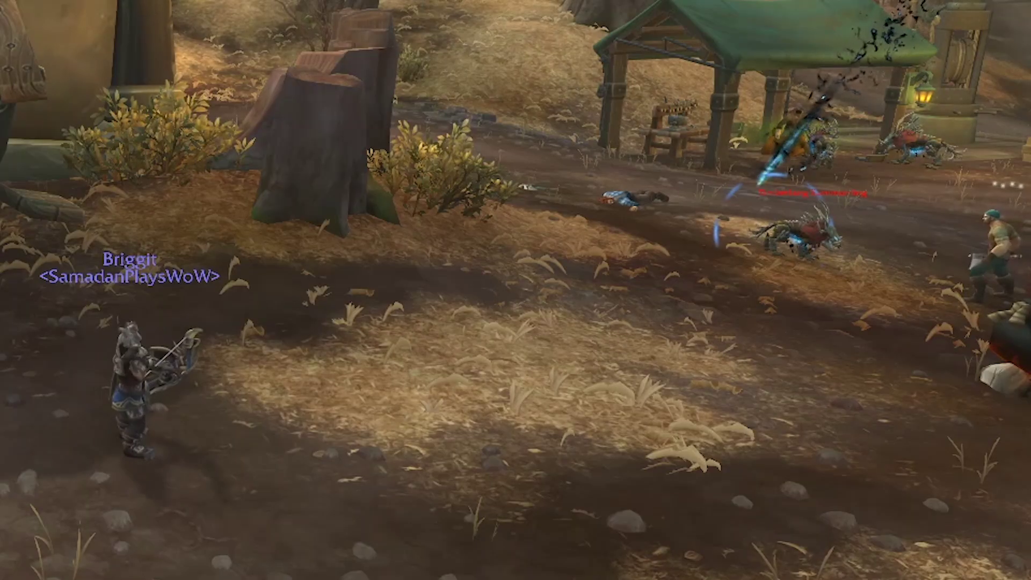
{"action": "key", "text": "1"}
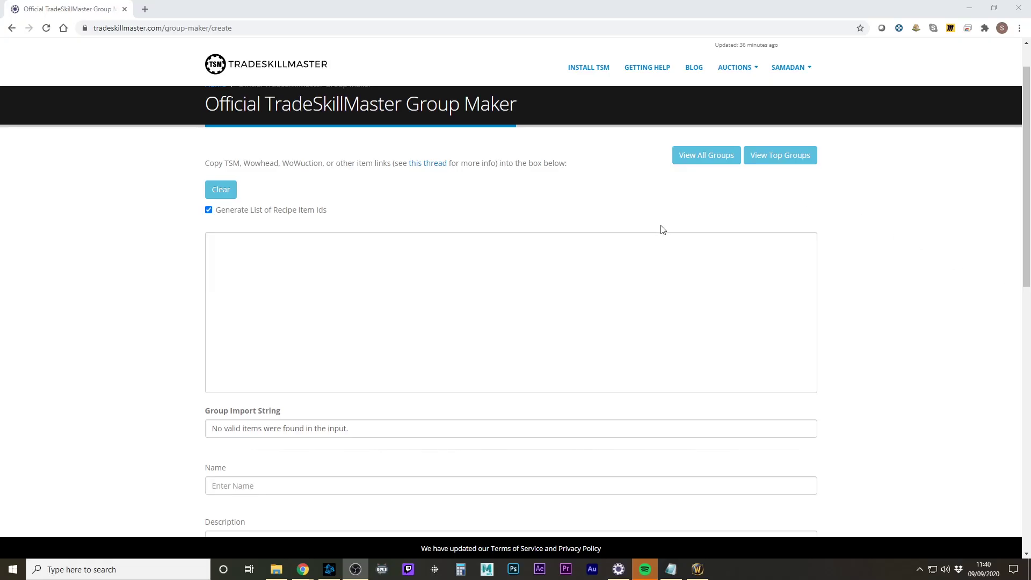
- Browse the list of top groups on the TradeSkillMaster Group Maker site
{"action": "left_click", "coordinate": [789, 160]}
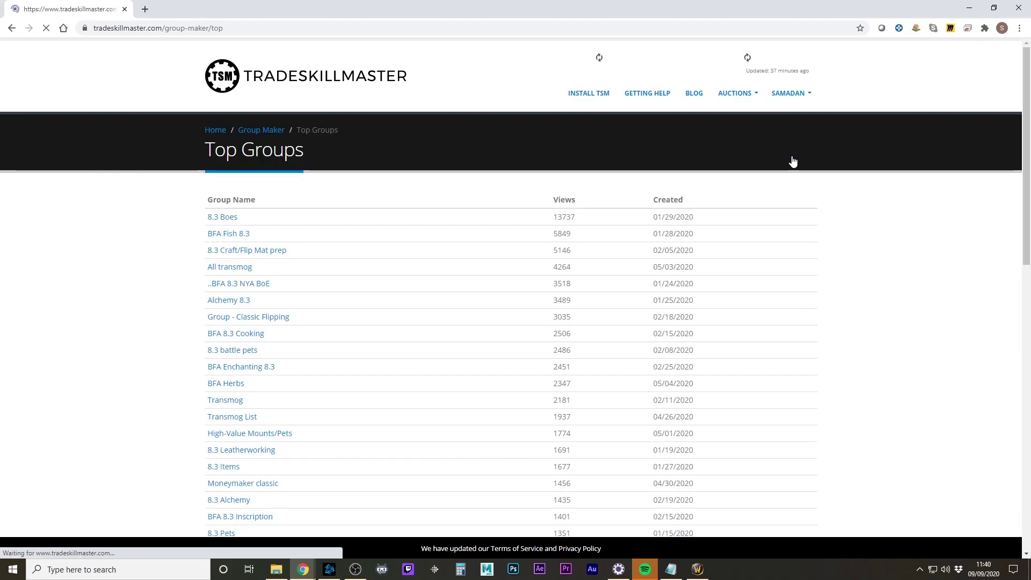
{"action": "scroll", "coordinate": [787, 271], "scroll_direction": "down", "scroll_amount": 1}
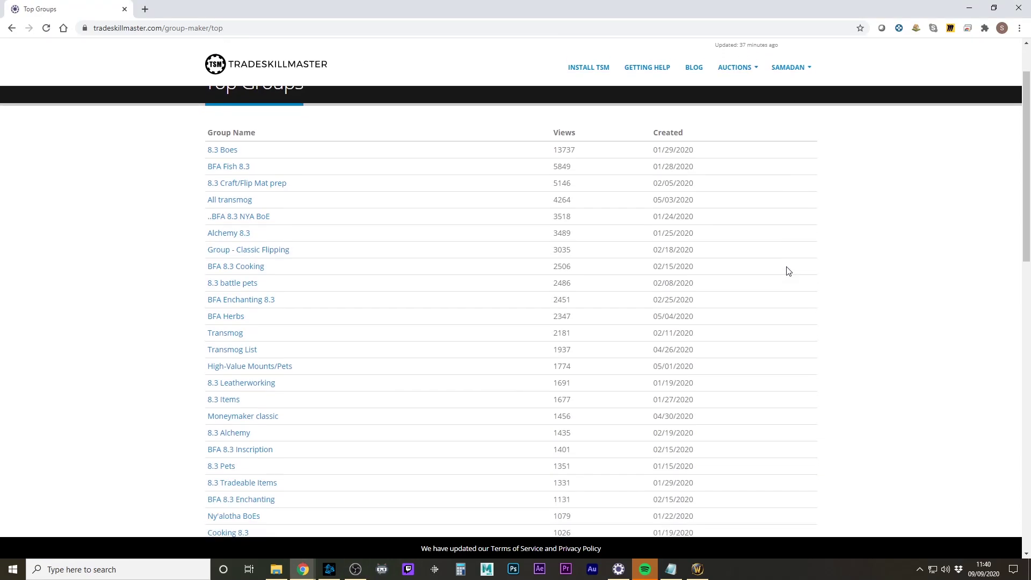
{"action": "scroll", "coordinate": [788, 272], "scroll_direction": "down", "scroll_amount": 7}
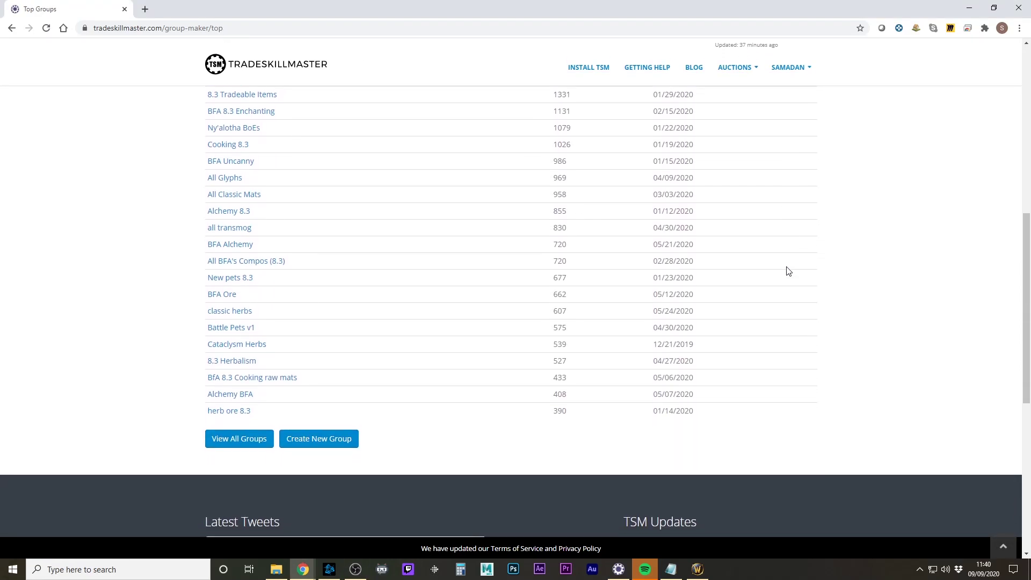
- List all public groups, filter them by the name "pets" and sort them by view count
{"action": "left_click", "coordinate": [223, 438]}
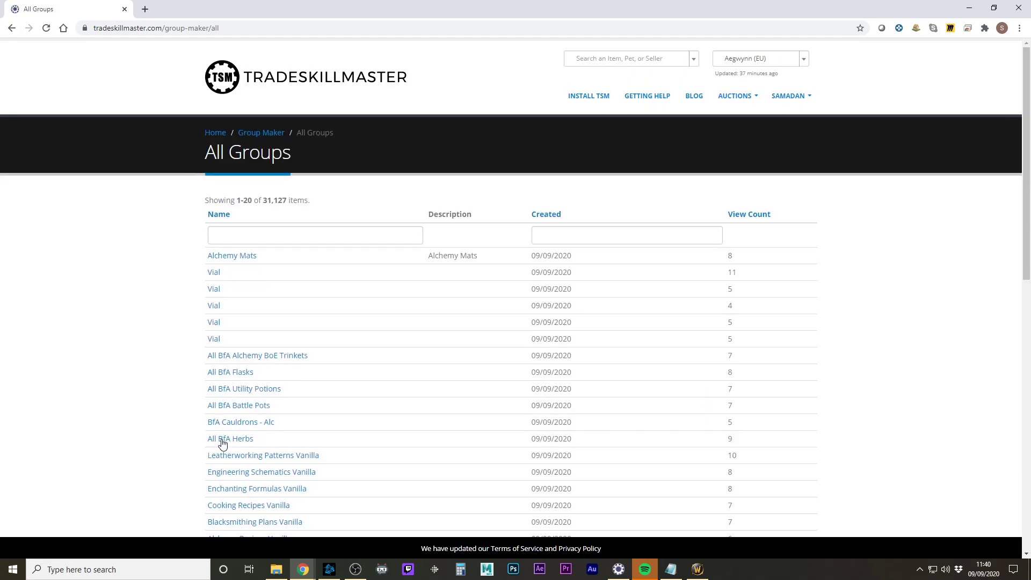
{"action": "left_click", "coordinate": [275, 233]}
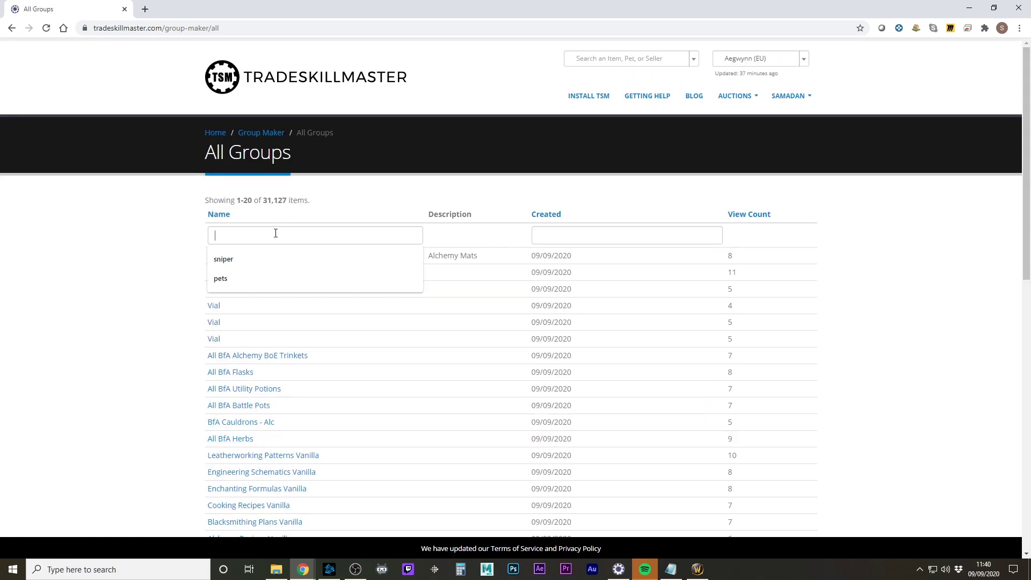
{"action": "type", "text": "pets"}
{"action": "key", "text": "Return"}
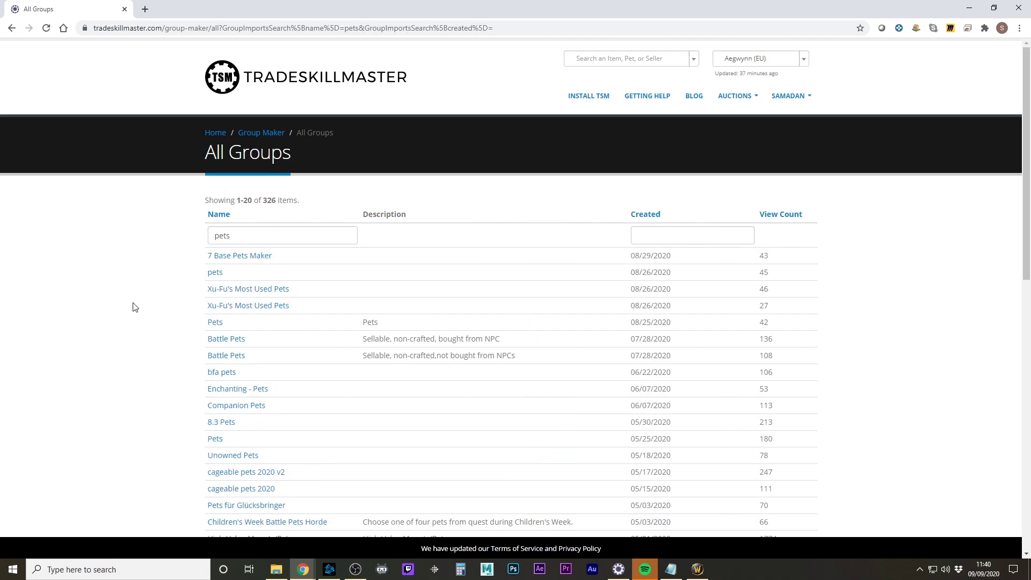
{"action": "left_click", "coordinate": [782, 215]}
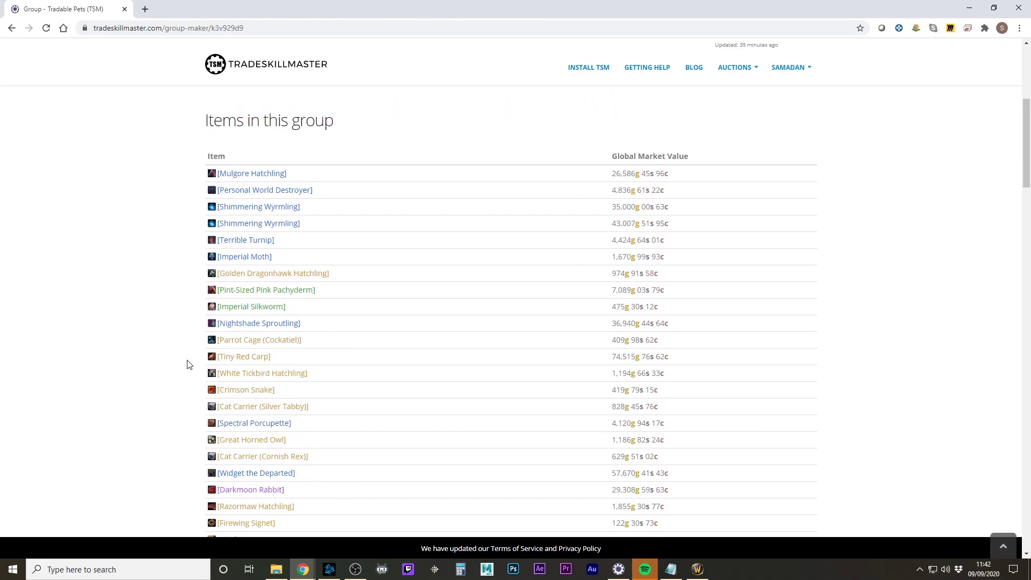
- Review the items in the Tradable Pets group and select its whole import string for copying
{"action": "scroll", "coordinate": [187, 364], "scroll_direction": "down", "scroll_amount": 20}
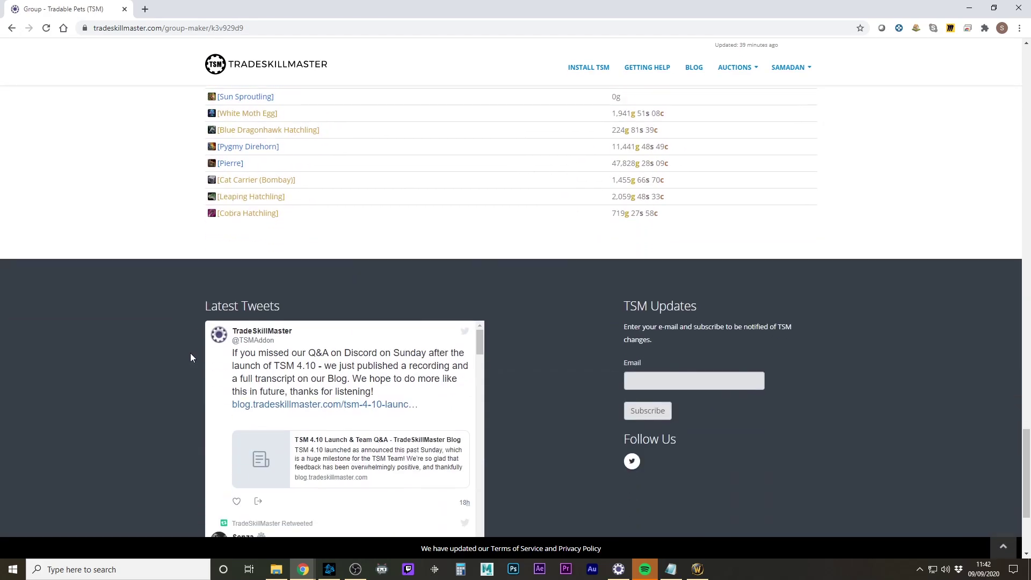
{"action": "scroll", "coordinate": [190, 352], "scroll_direction": "up", "scroll_amount": 20}
{"action": "left_click", "coordinate": [330, 216]}
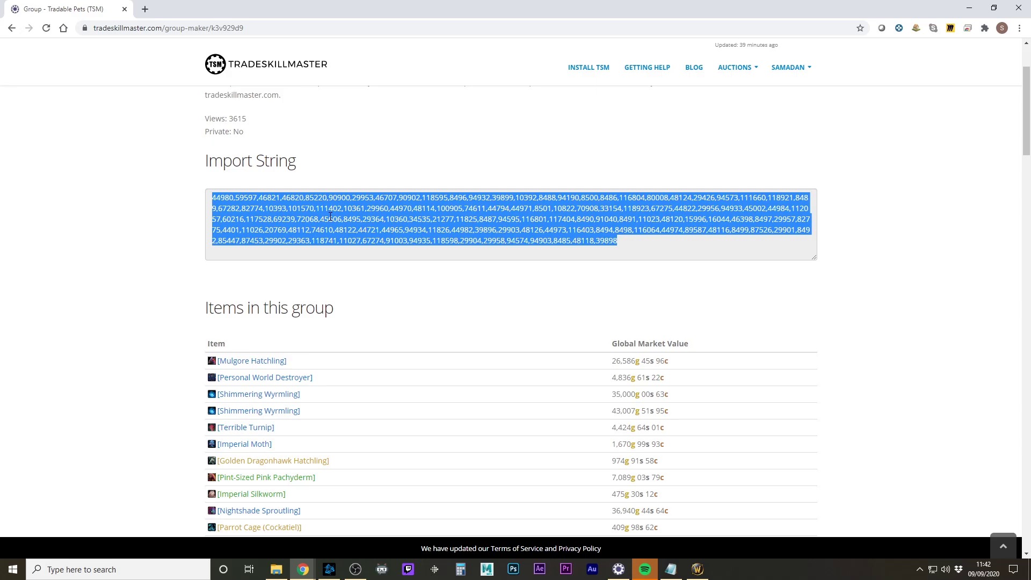
- Switch to World of Warcraft and import the copied pet string as a new group under Base Group in TSM
{"action": "key", "text": "alt+Tab"}
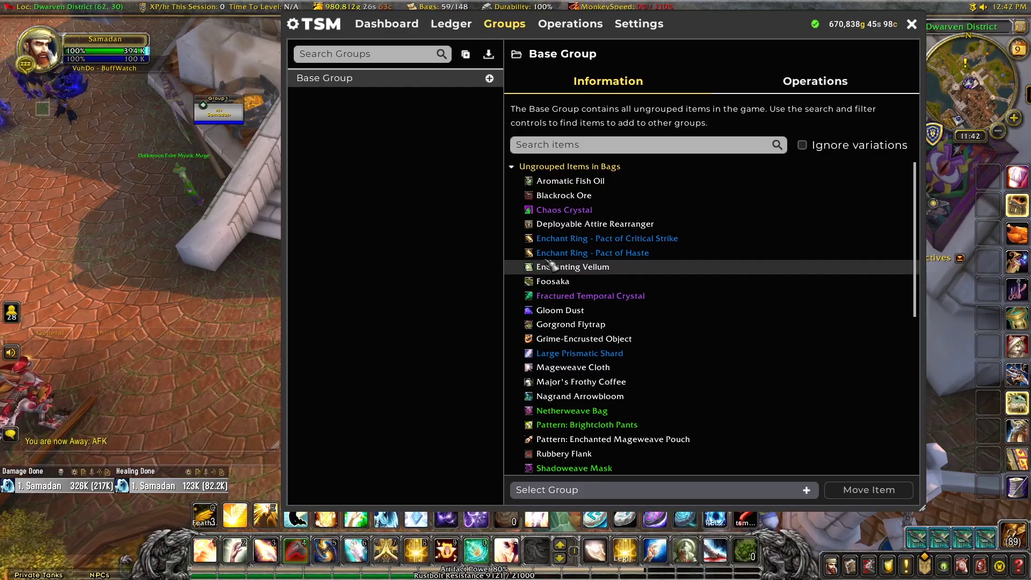
{"action": "left_click", "coordinate": [488, 54]}
{"action": "left_click", "coordinate": [564, 247]}
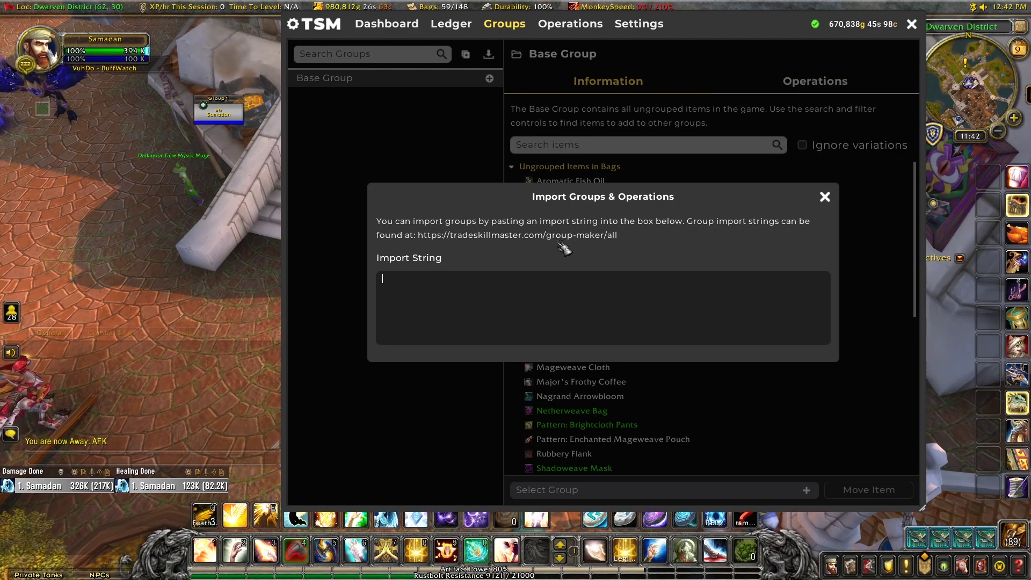
{"action": "key", "text": "ctrl+v"}
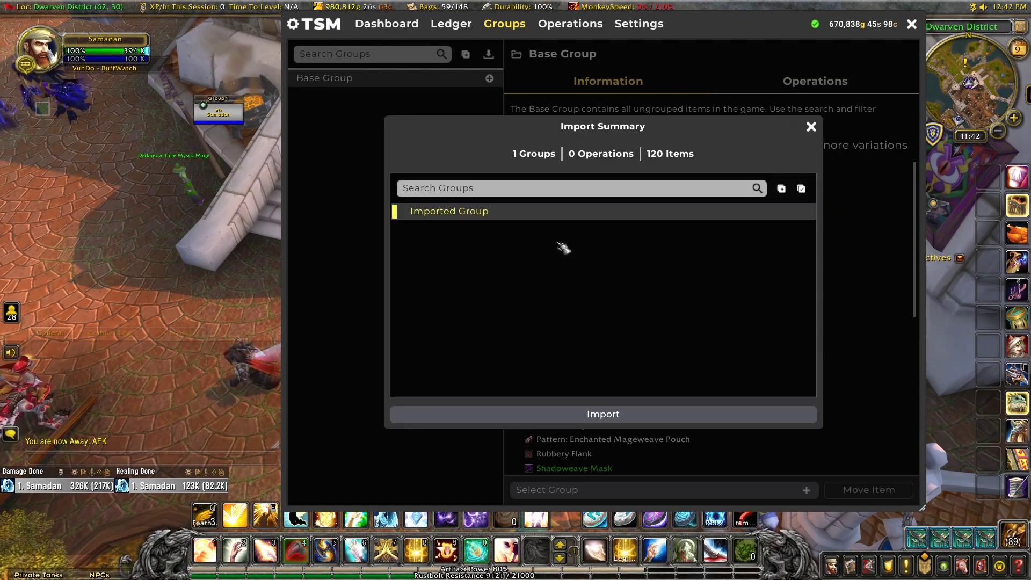
{"action": "left_click", "coordinate": [553, 416]}
- Rename the newly imported group as Pets
{"action": "left_click", "coordinate": [367, 98]}
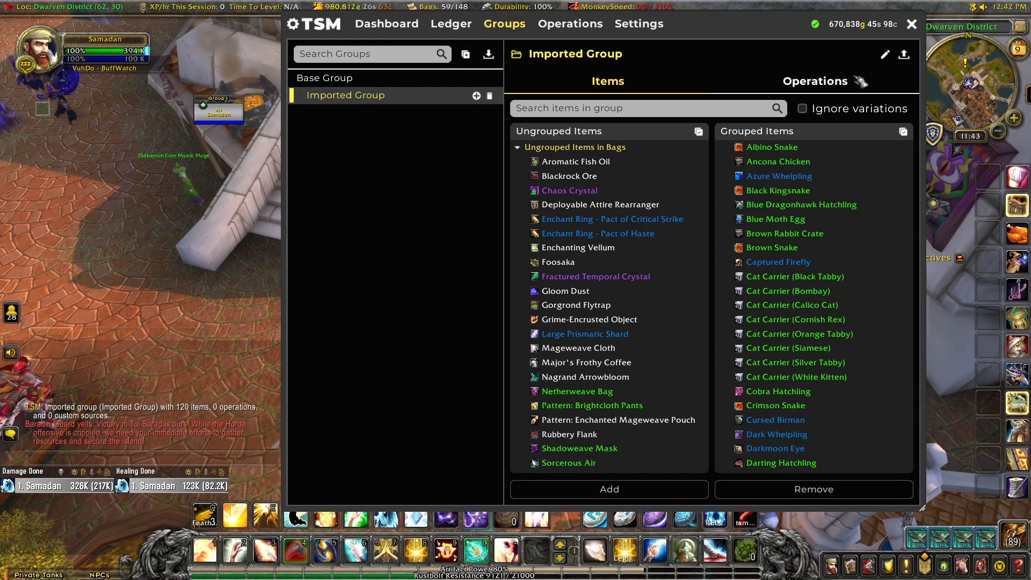
{"action": "left_click", "coordinate": [885, 55]}
{"action": "type", "text": "Pets"}
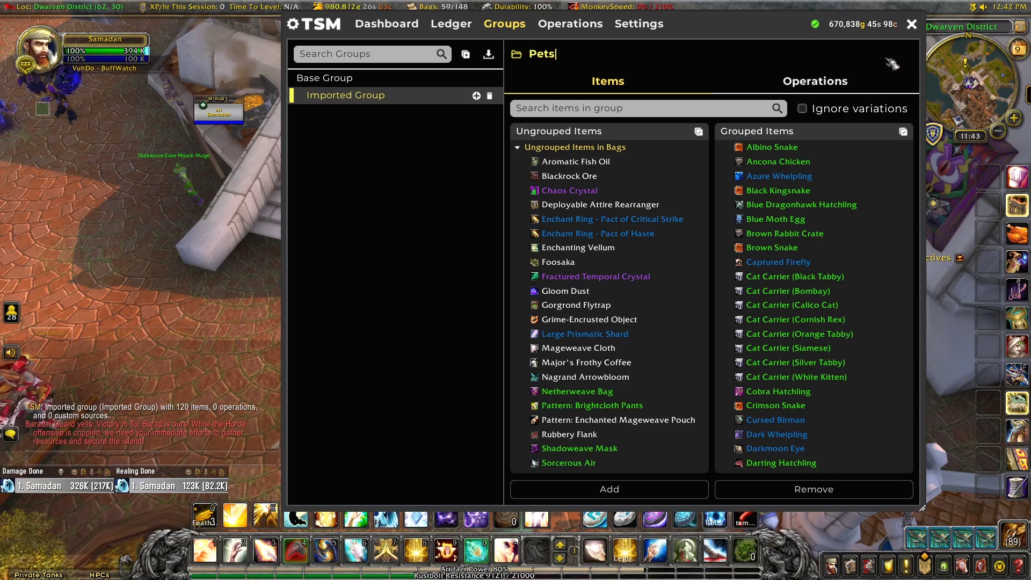
{"action": "key", "text": "Return"}
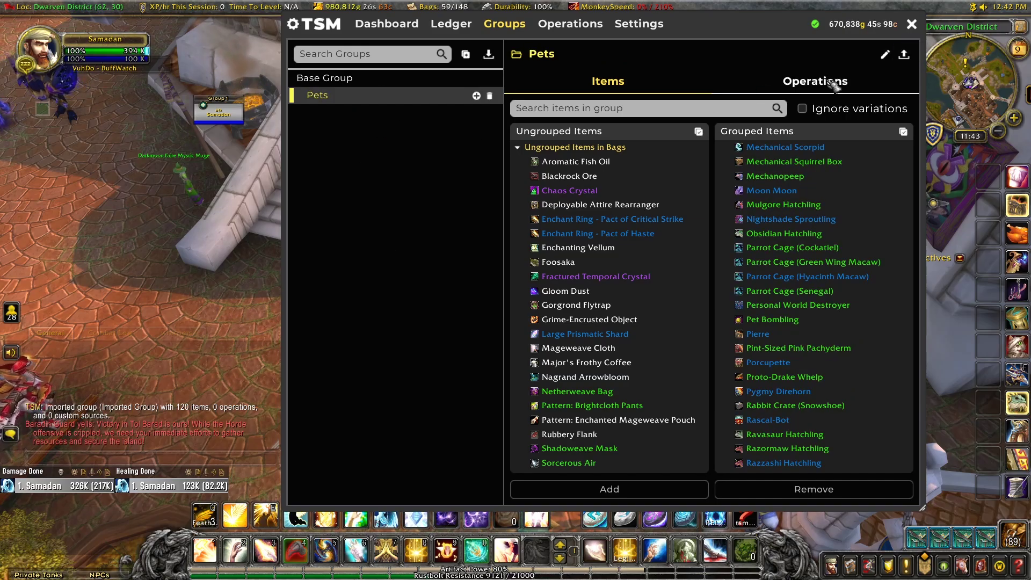
- Open the #Default Sniper operation assigned to the Pets group for editing
{"action": "left_click", "coordinate": [834, 85]}
{"action": "scroll", "coordinate": [727, 322], "scroll_direction": "down", "scroll_amount": 4}
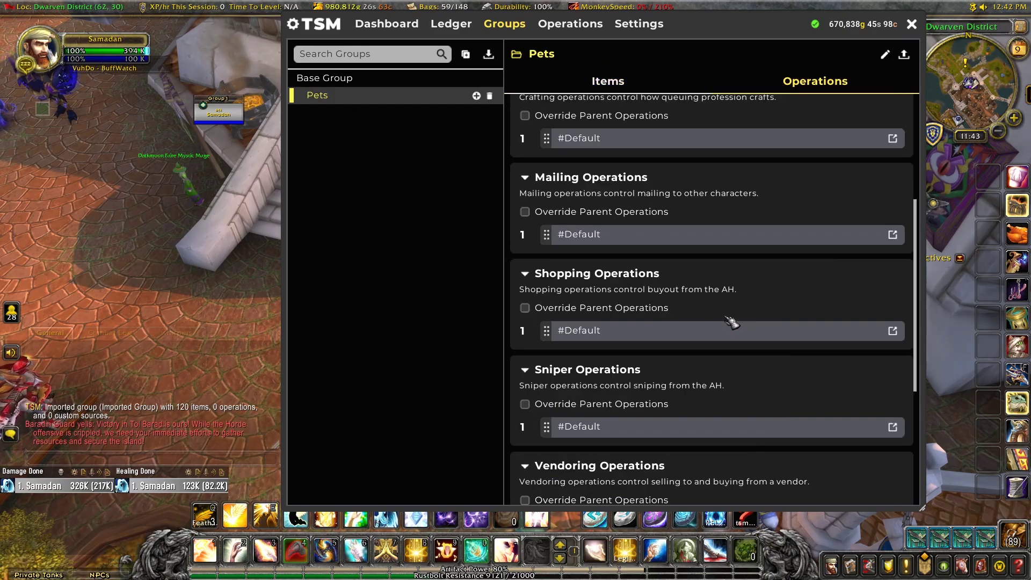
{"action": "left_click", "coordinate": [893, 427]}
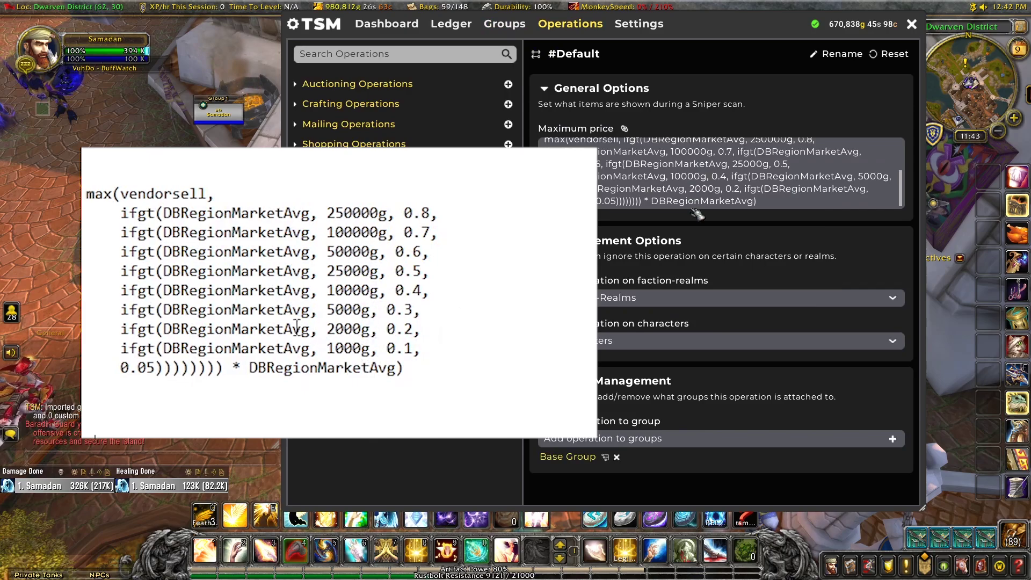
- Examine the 2000g threshold, the 0.2 multiplier, DBRegionMarketAvg and vendorsell in the Sniper maximum price formula
{"action": "left_click_drag", "start_coordinate": [328, 329], "coordinate": [374, 328]}
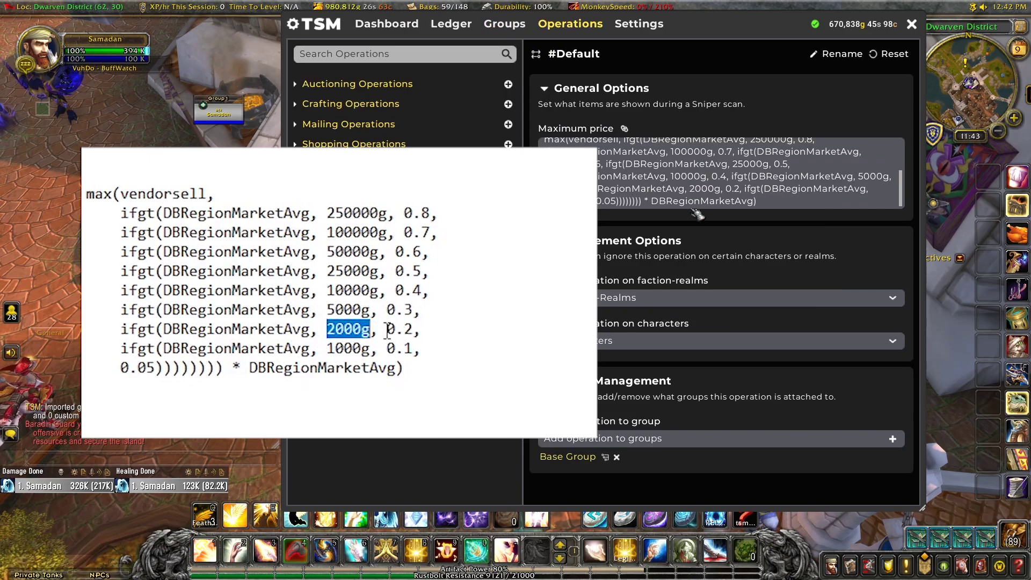
{"action": "left_click_drag", "start_coordinate": [388, 329], "coordinate": [413, 329]}
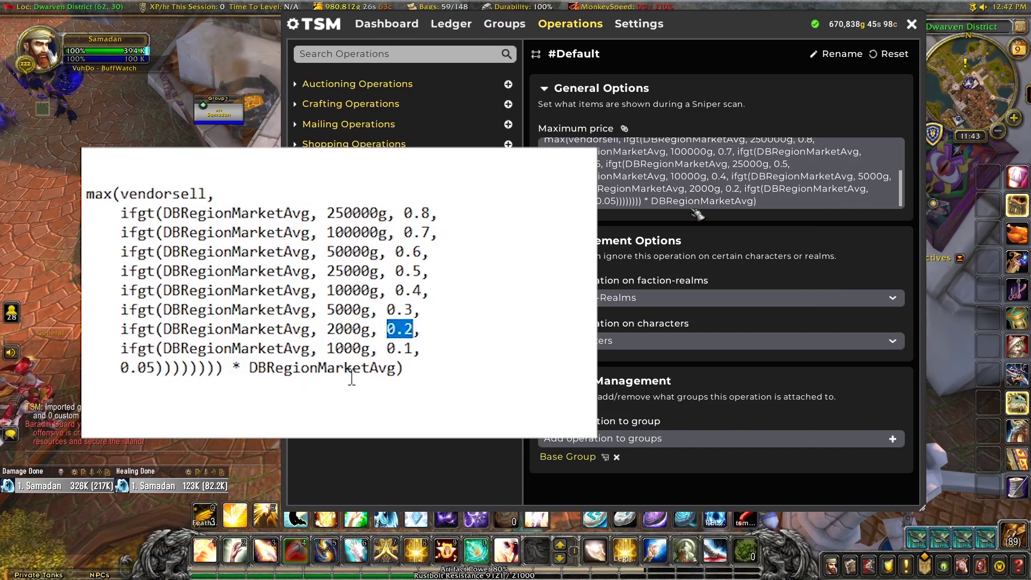
{"action": "left_click_drag", "start_coordinate": [250, 369], "coordinate": [396, 369]}
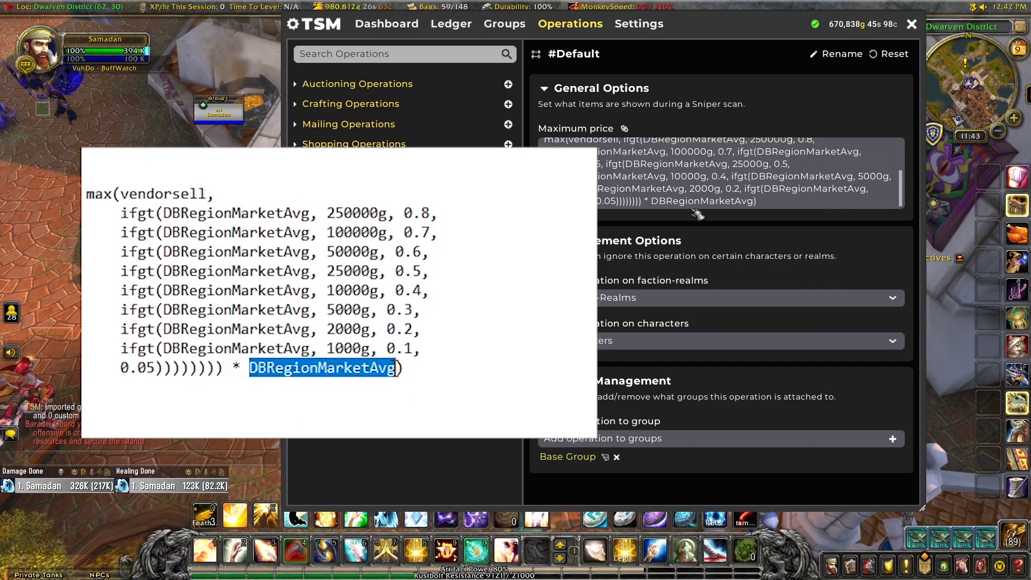
{"action": "left_click_drag", "start_coordinate": [129, 194], "coordinate": [207, 194]}
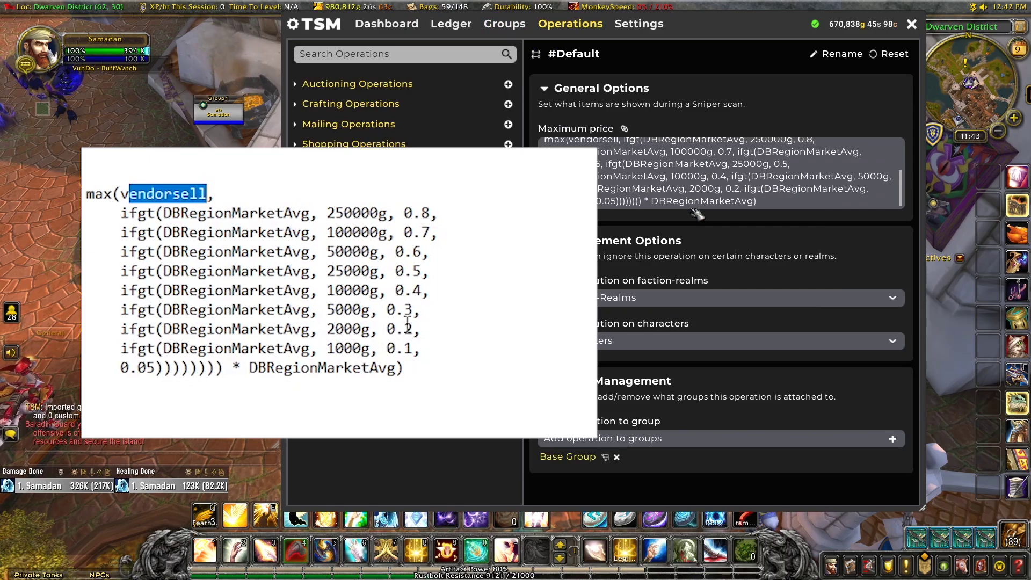
- Close the TSM window, open the auction house at Collector Unta and run the Buyout Sniper
{"action": "left_click", "coordinate": [429, 350]}
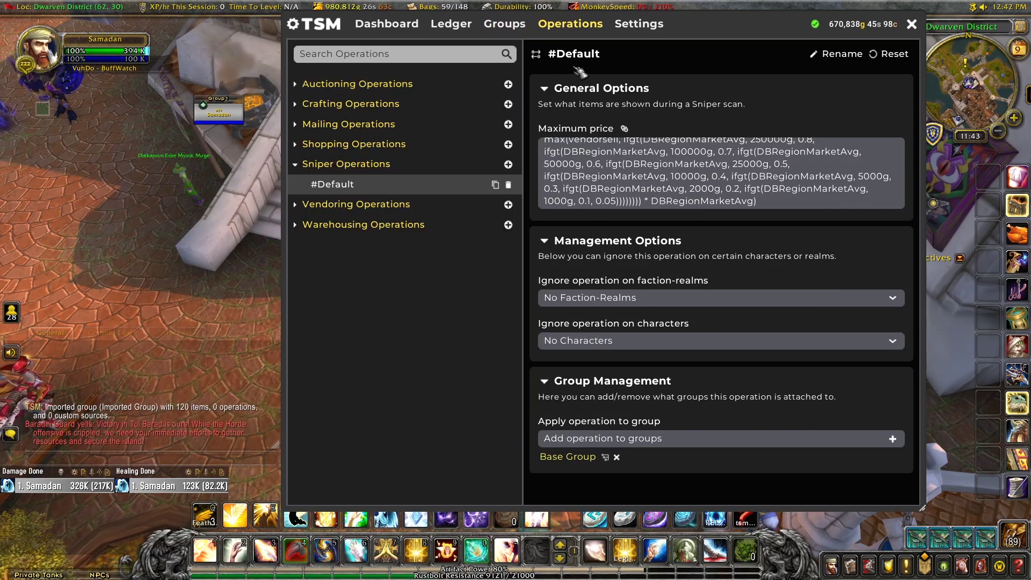
{"action": "left_click", "coordinate": [911, 23]}
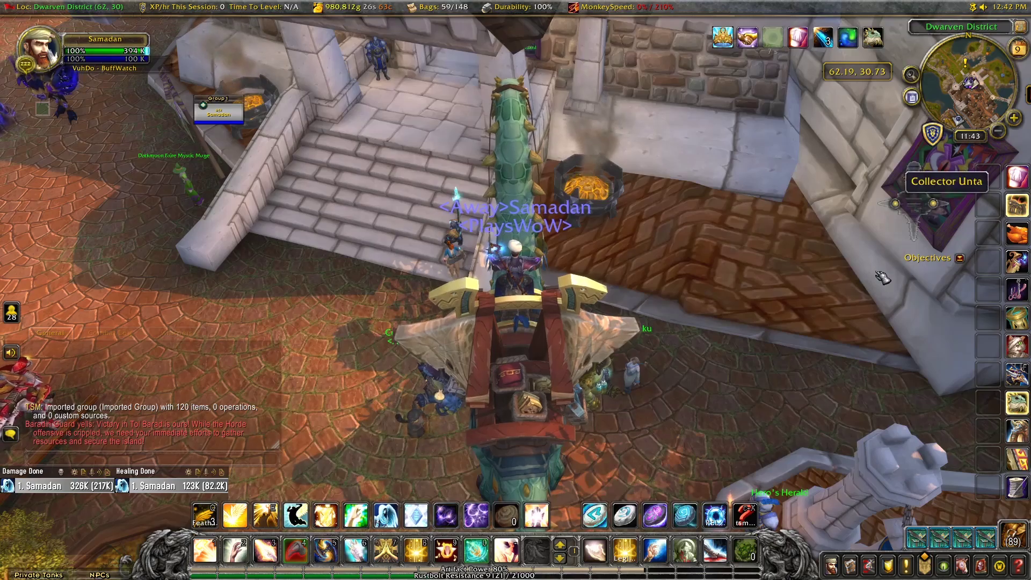
{"action": "right_click", "coordinate": [447, 390]}
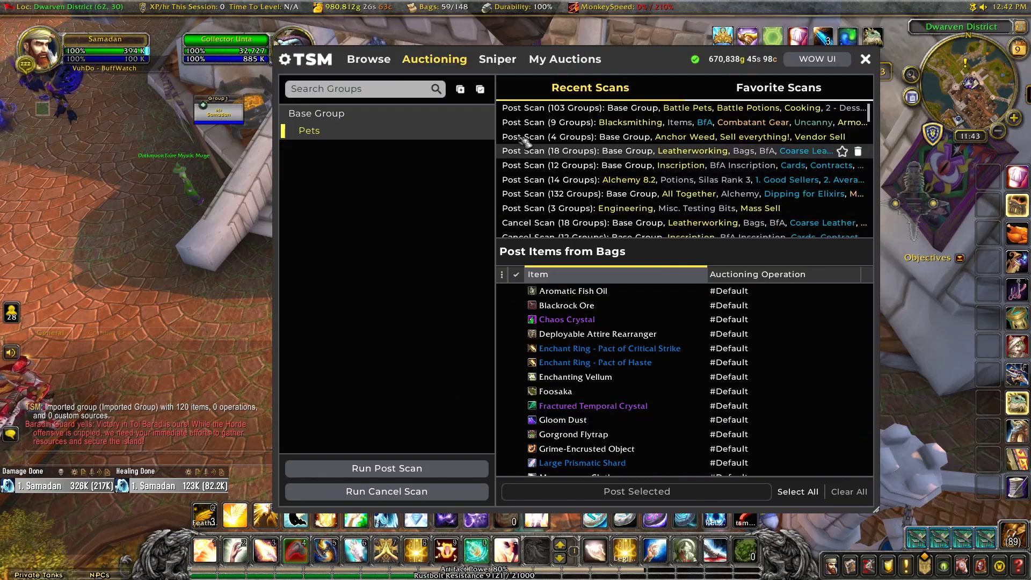
{"action": "left_click", "coordinate": [498, 61]}
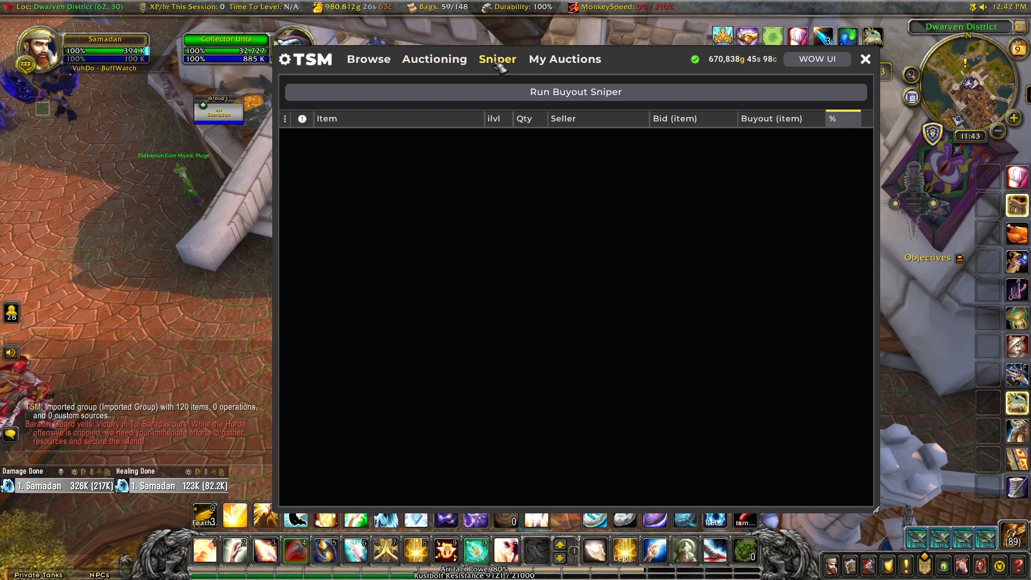
{"action": "left_click", "coordinate": [558, 94]}
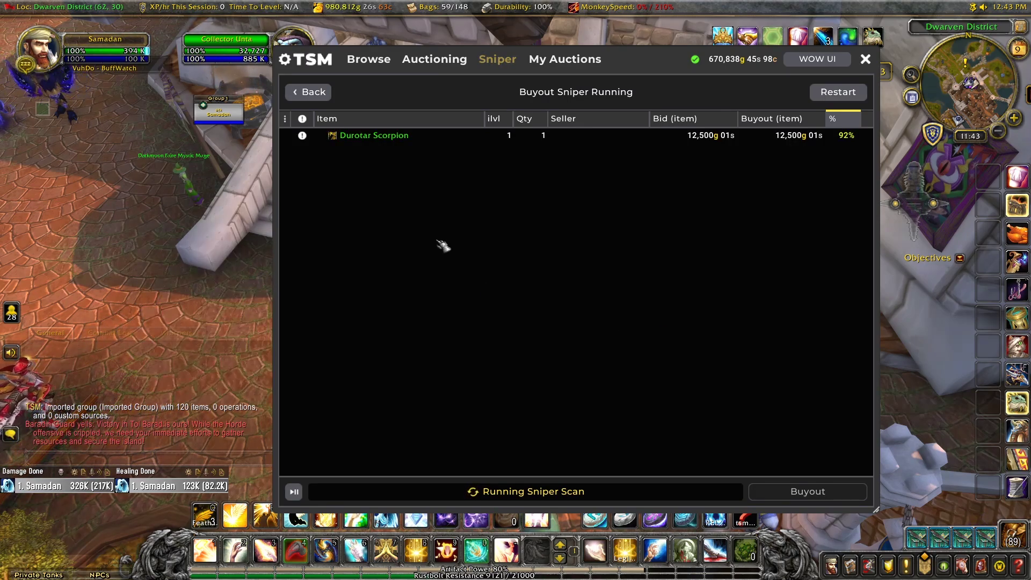
{"action": "mouse_move", "coordinate": [383, 139]}
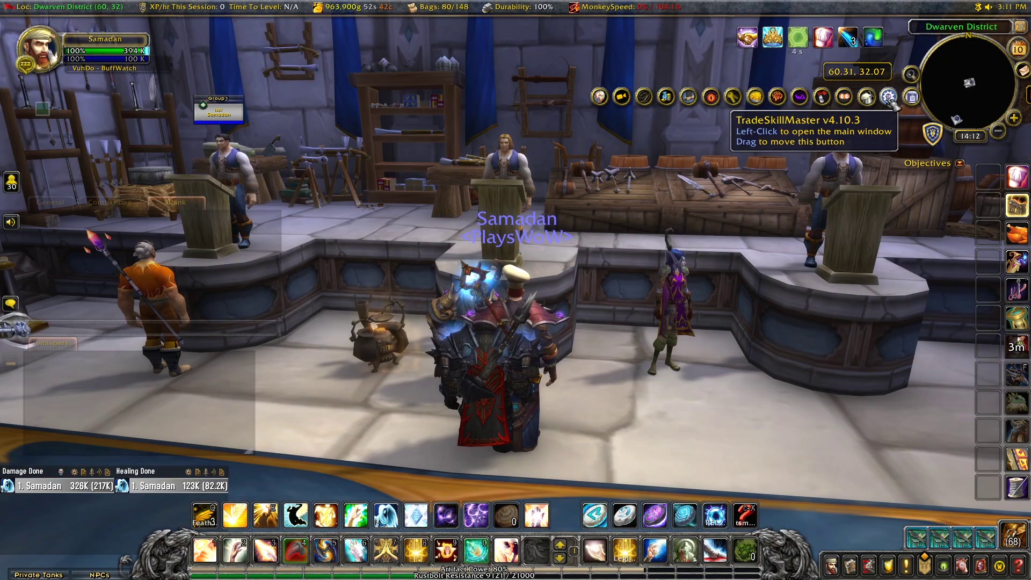
- Set the Sniper found auction sound to Cash Register in TSM's Browse / Sniper settings and close the window
{"action": "left_click", "coordinate": [891, 97]}
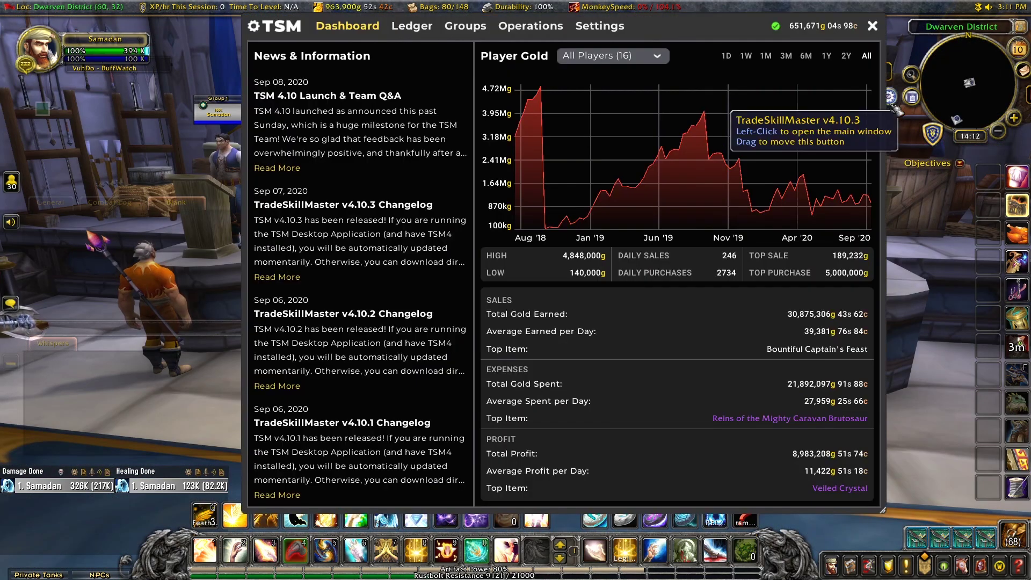
{"action": "left_click", "coordinate": [599, 27]}
{"action": "left_click", "coordinate": [273, 270]}
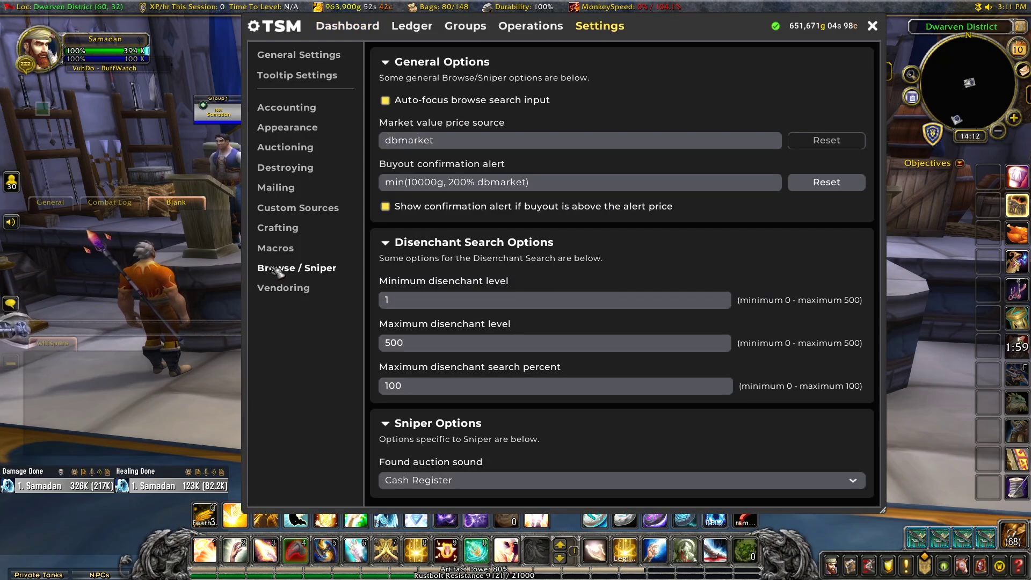
{"action": "left_click", "coordinate": [856, 482]}
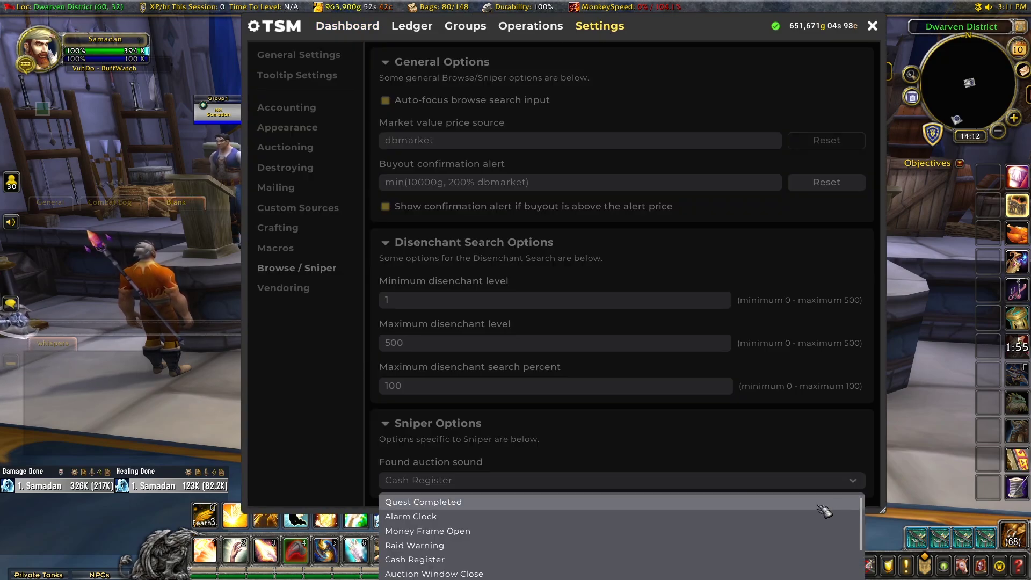
{"action": "left_click", "coordinate": [786, 563]}
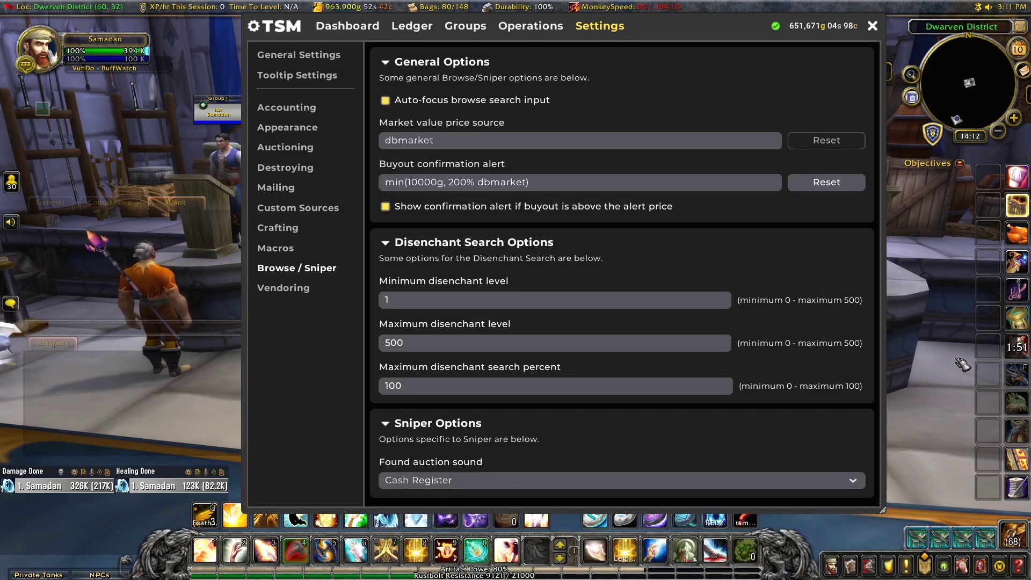
{"action": "key", "text": "Escape"}
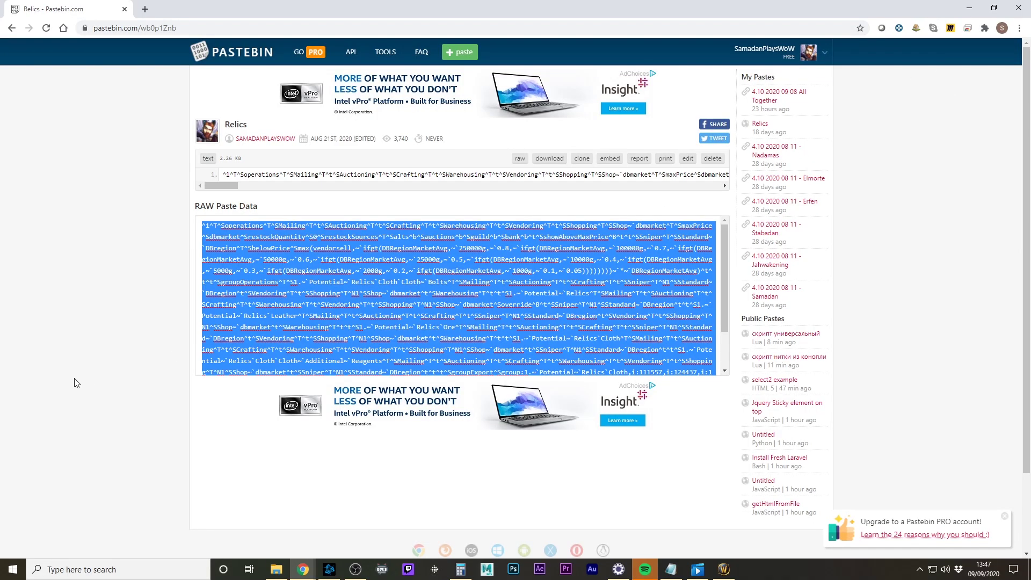
- Copy the raw Relics paste data from Pastebin and import it into TSM as 1. Potential Relics without its operations
{"action": "left_click", "coordinate": [77, 384]}
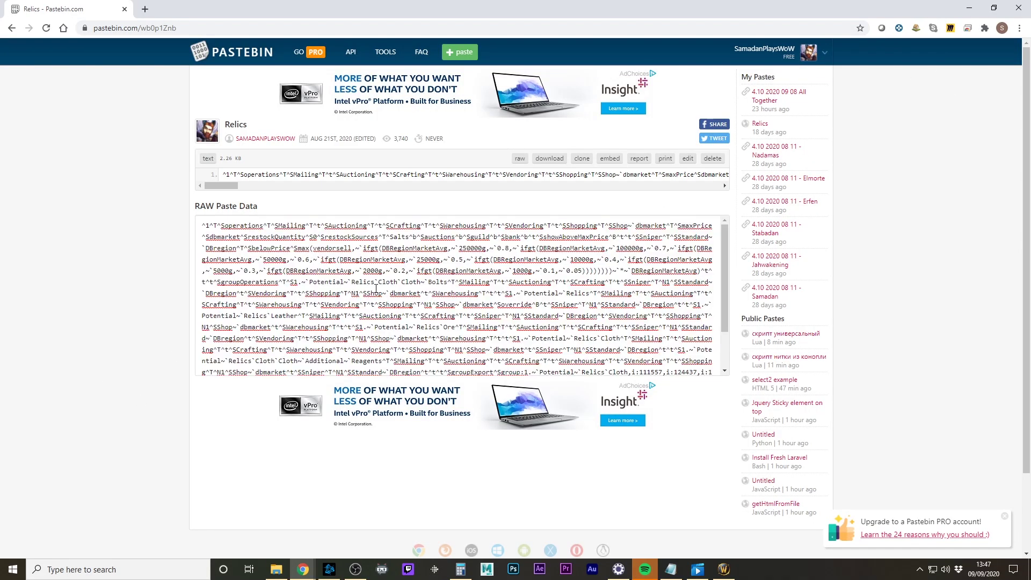
{"action": "key", "text": "ctrl+a"}
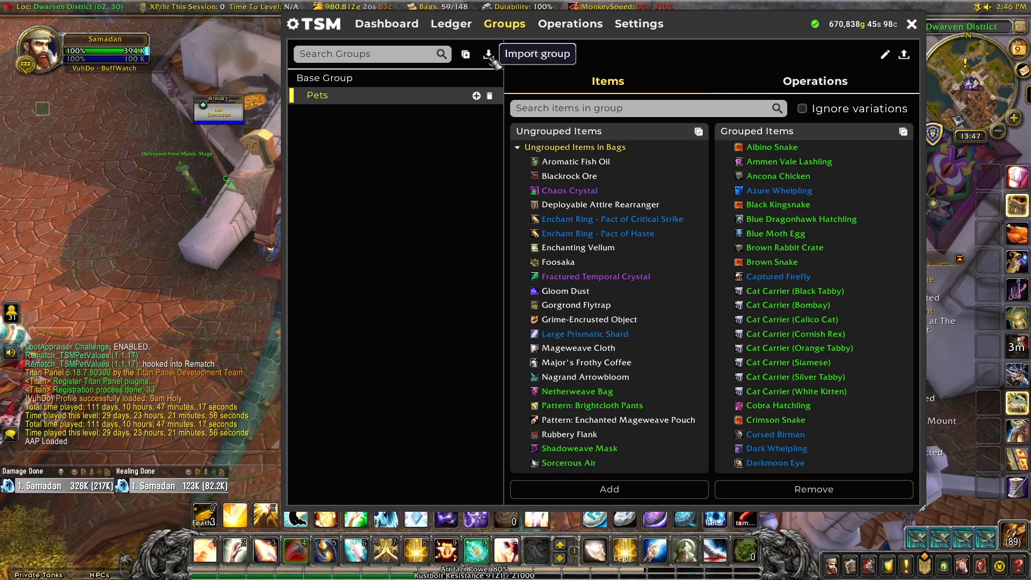
{"action": "left_click", "coordinate": [488, 54]}
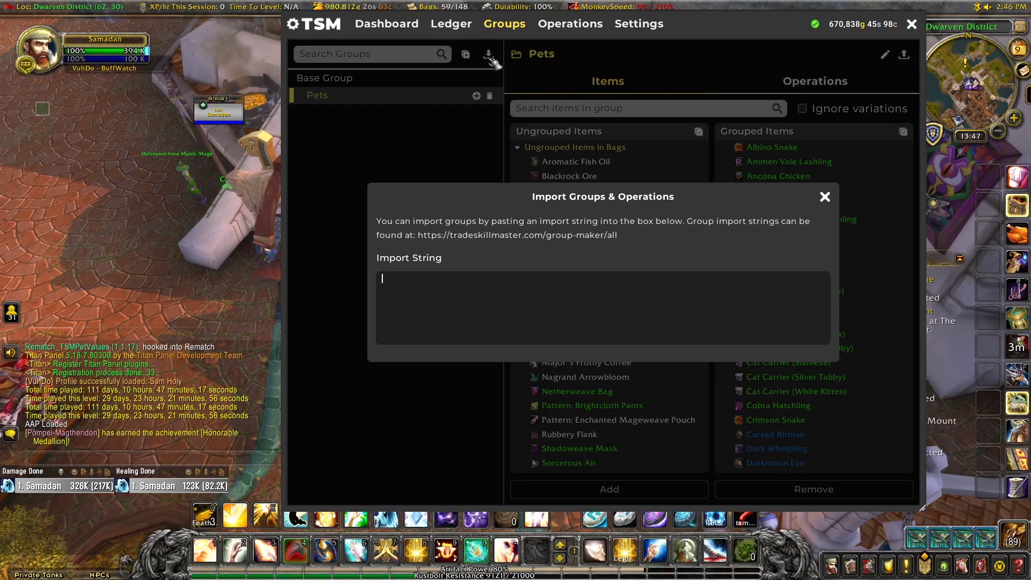
{"action": "key", "text": "ctrl+v"}
{"action": "left_click", "coordinate": [420, 396]}
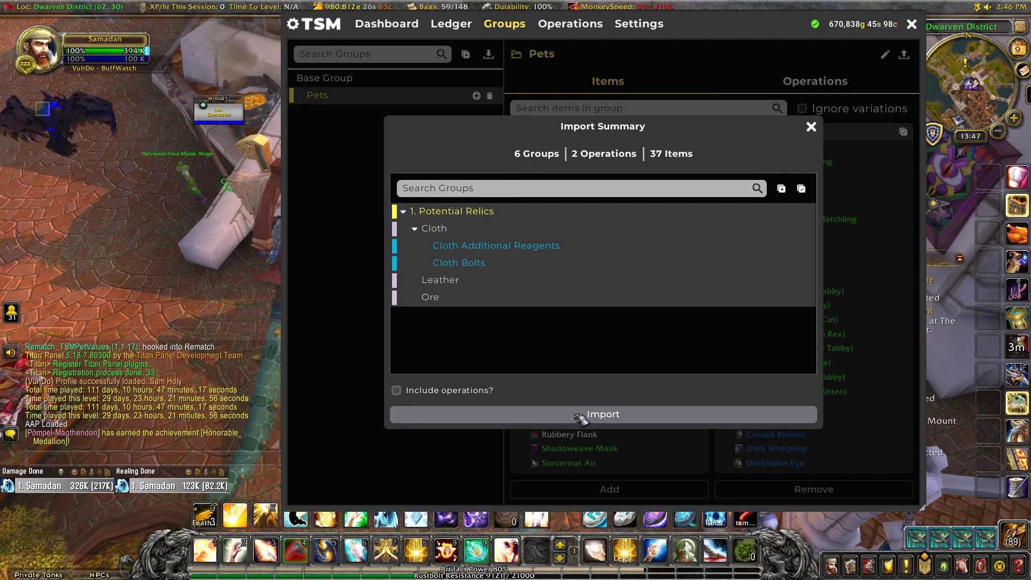
{"action": "left_click", "coordinate": [580, 417]}
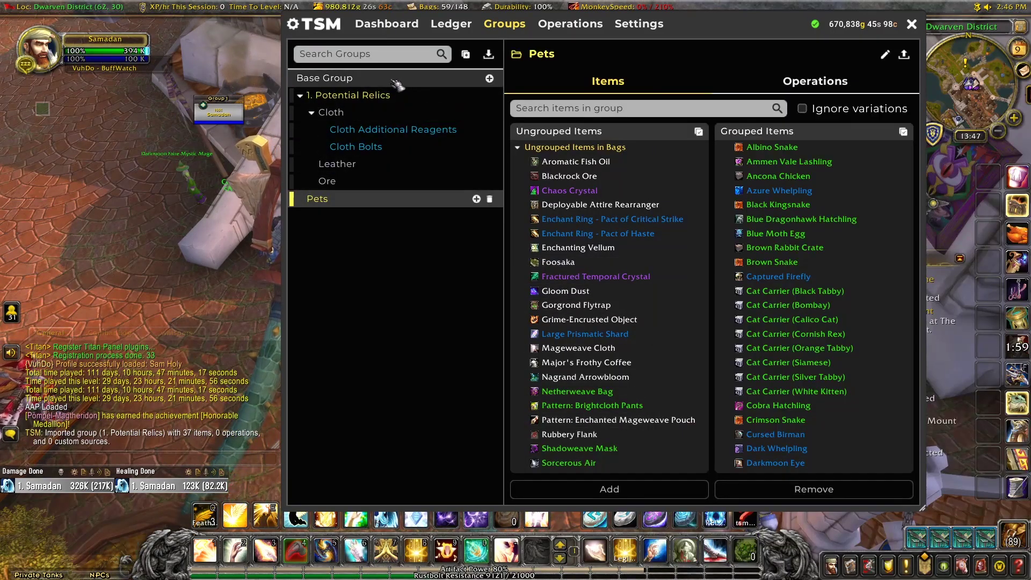
- Create a new group under 1. Potential Relics and name it Relic V
{"action": "left_click", "coordinate": [363, 99]}
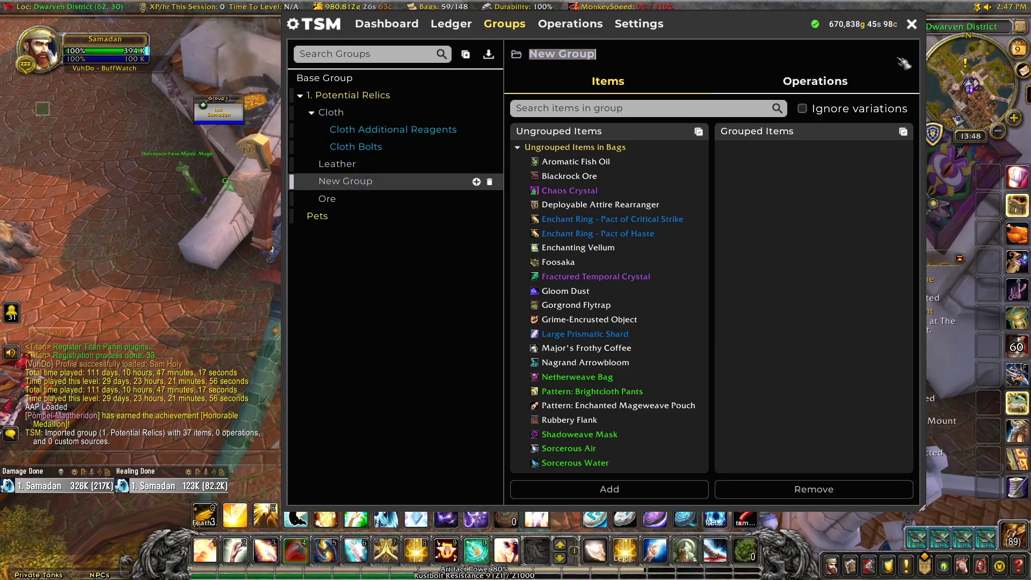
{"action": "type", "text": "Revi"}
{"action": "key", "text": "BackSpace"}
{"action": "key", "text": "BackSpace"}
{"action": "type", "text": "lic V"}
{"action": "key", "text": "Return"}
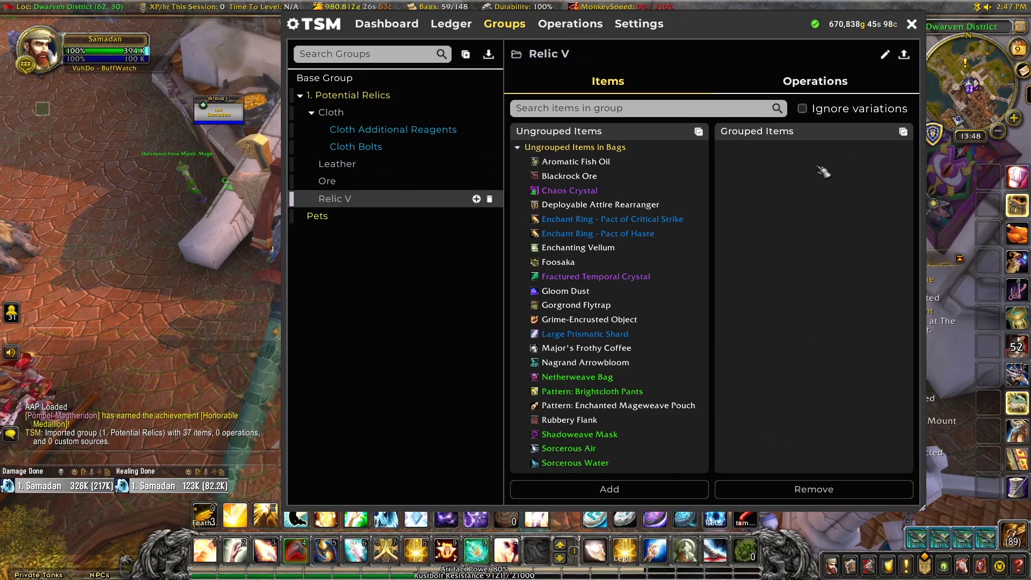
- Move the Relic V group under Ore and add all the parent group's ore items to it
{"action": "left_click_drag", "start_coordinate": [339, 203], "coordinate": [327, 181]}
{"action": "scroll", "coordinate": [577, 368], "scroll_direction": "down", "scroll_amount": 3}
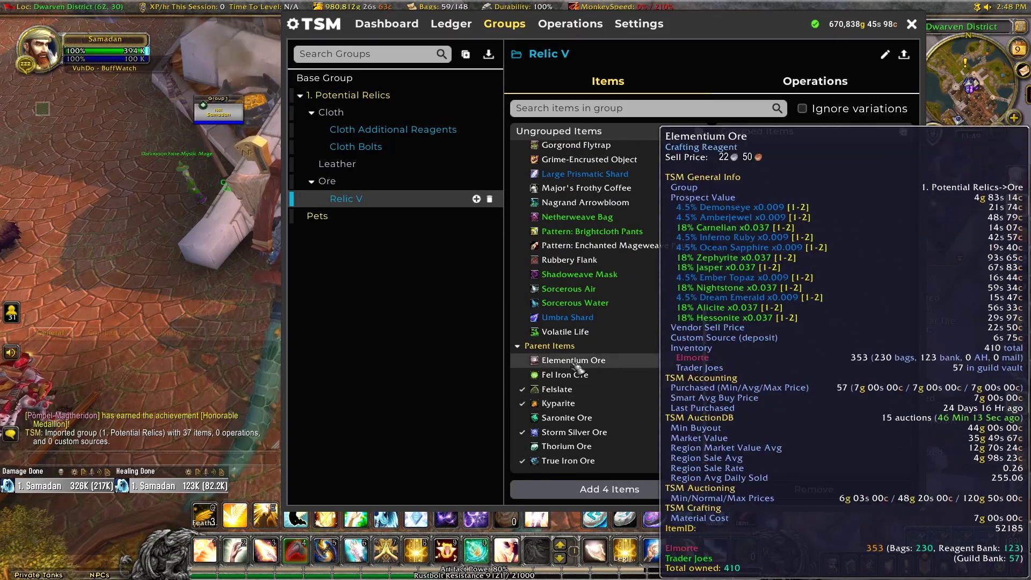
{"action": "left_click", "coordinate": [564, 374]}
{"action": "left_click", "coordinate": [566, 417]}
{"action": "left_click", "coordinate": [566, 445]}
{"action": "left_click", "coordinate": [610, 488]}
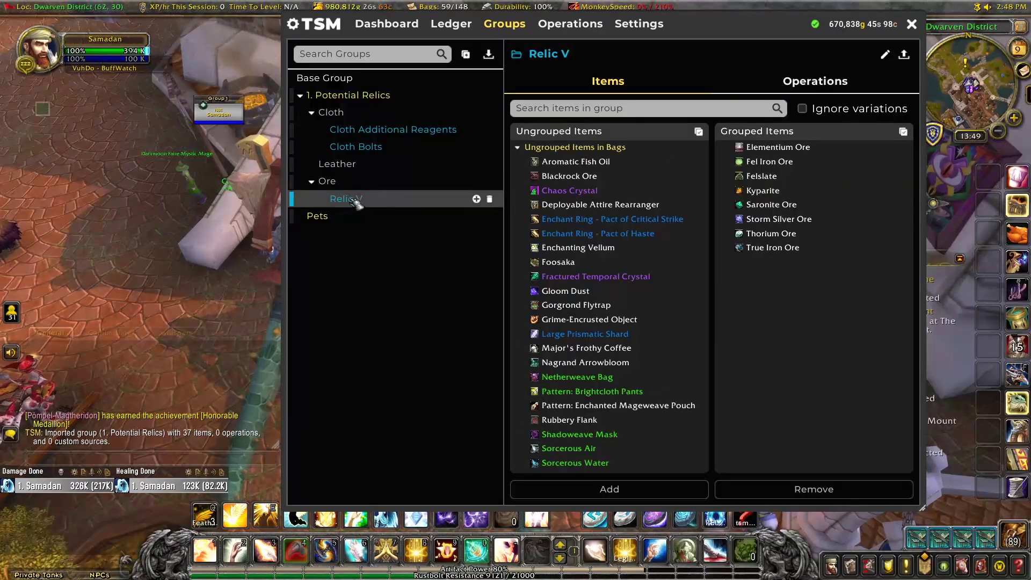
- Move the Relic V group under Cloth and create the subgroups x5 and x7 inside it
{"action": "left_click_drag", "start_coordinate": [346, 199], "coordinate": [357, 168]}
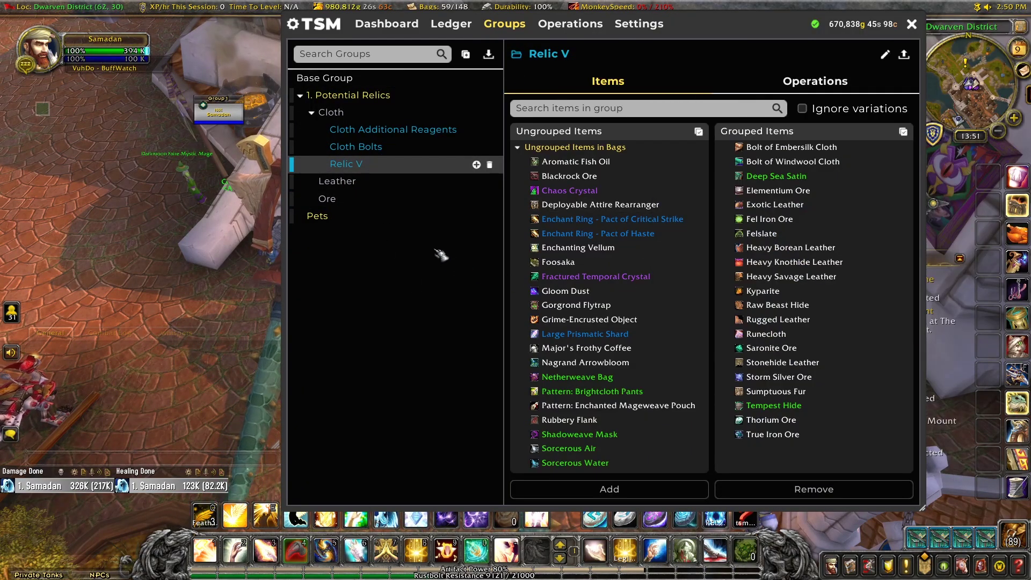
{"action": "left_click", "coordinate": [476, 165]}
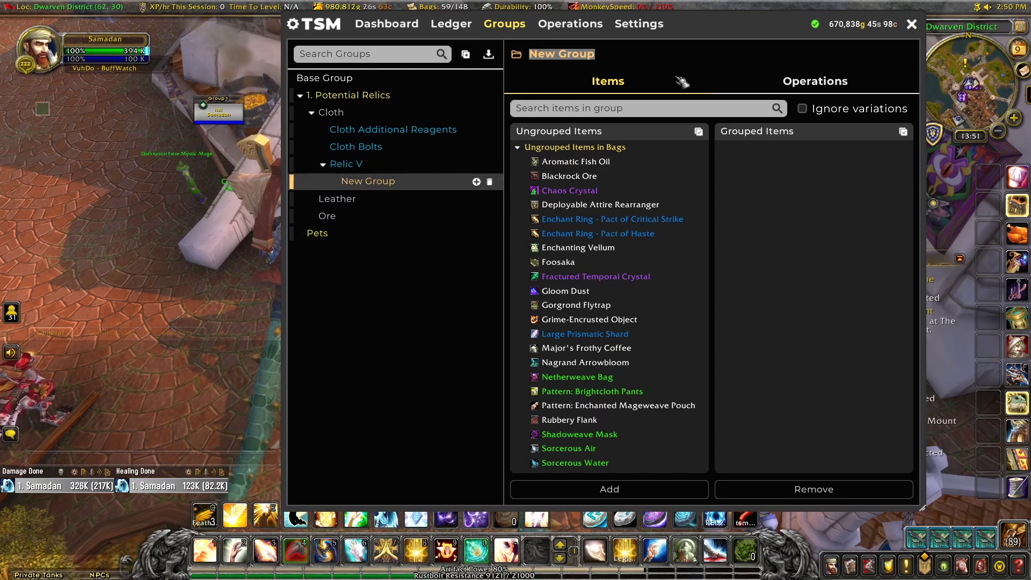
{"action": "type", "text": "x5"}
{"action": "left_click", "coordinate": [484, 164]}
{"action": "left_click", "coordinate": [477, 164]}
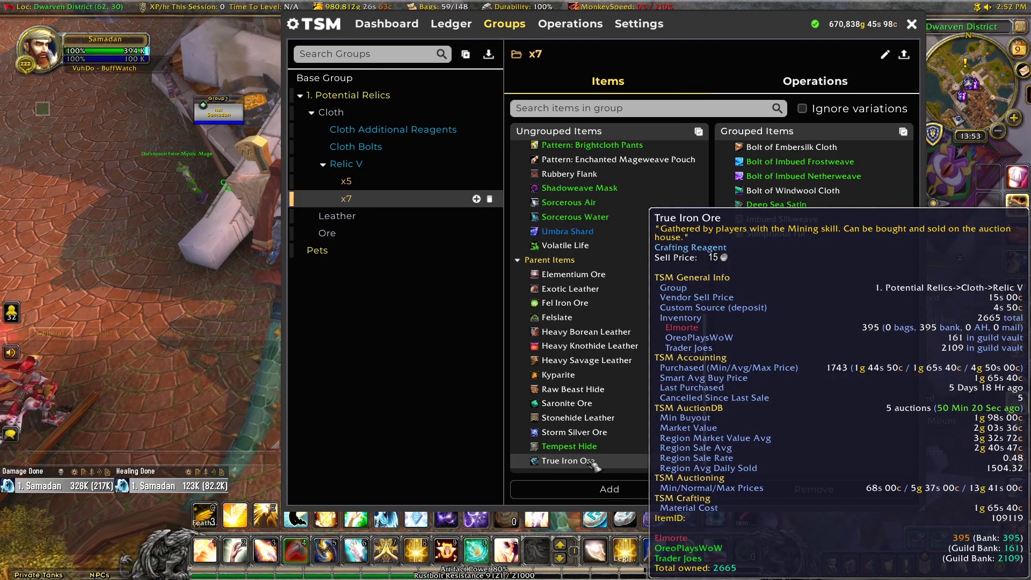
- Add all remaining Relic V parent items to the x7 group and review the items in x5 and x7
{"action": "left_click_drag", "start_coordinate": [593, 463], "coordinate": [542, 274]}
{"action": "left_click", "coordinate": [608, 489]}
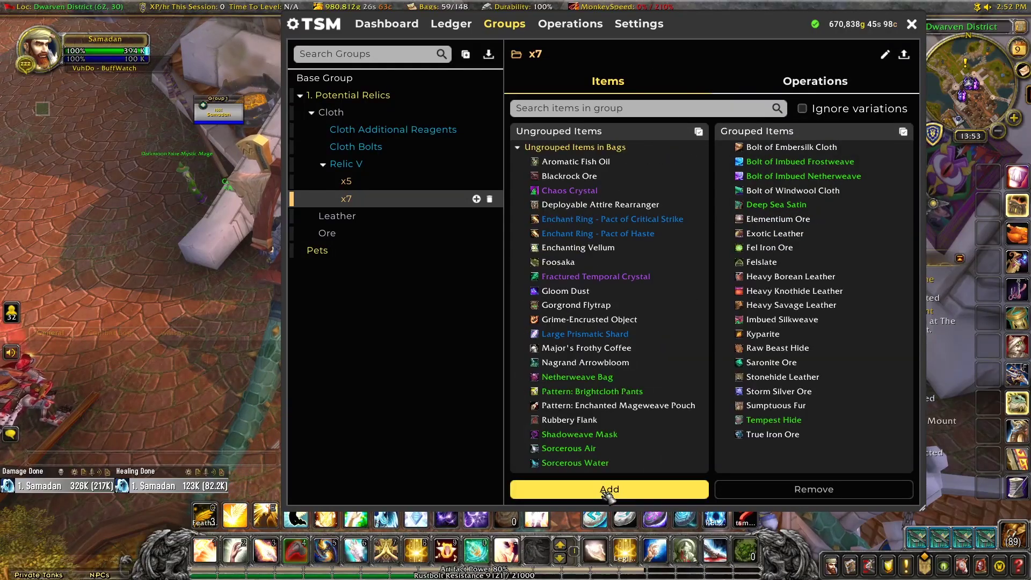
{"action": "left_click", "coordinate": [346, 163]}
{"action": "left_click", "coordinate": [349, 182]}
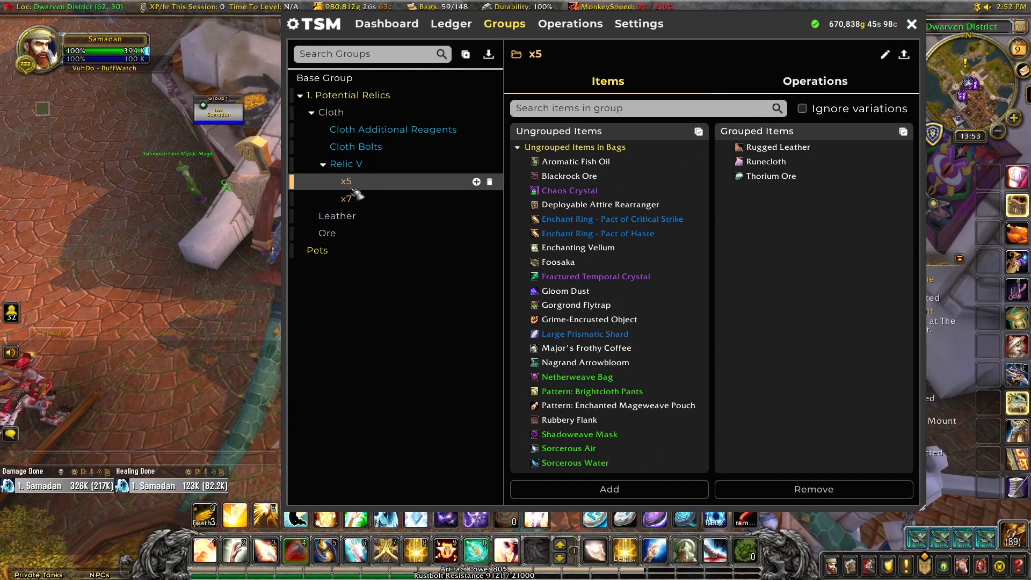
{"action": "left_click", "coordinate": [355, 200]}
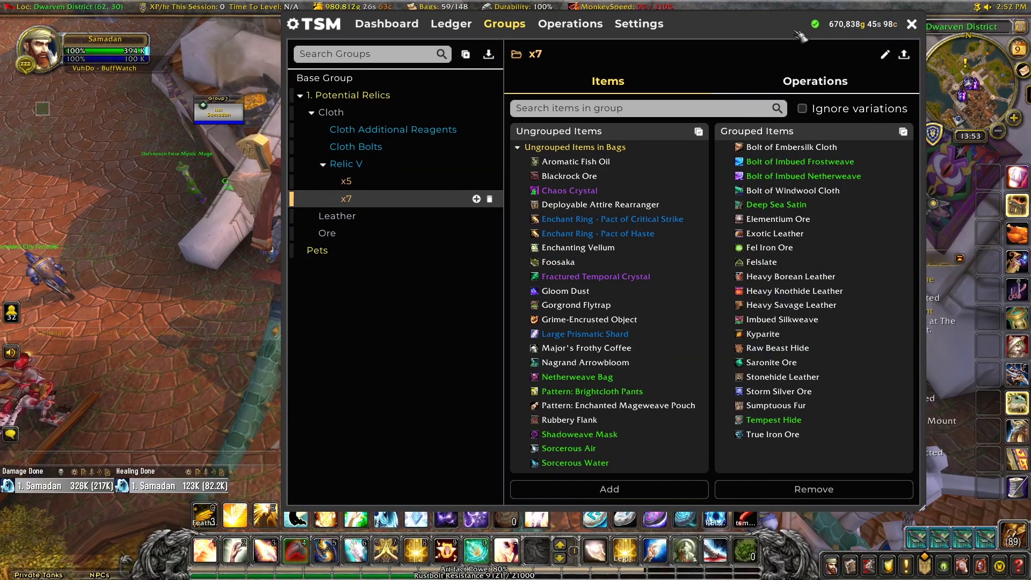
- Add a custom price source named relicvprice with the string 5g in the TSM settings
{"action": "left_click_drag", "start_coordinate": [781, 30], "coordinate": [742, 33]}
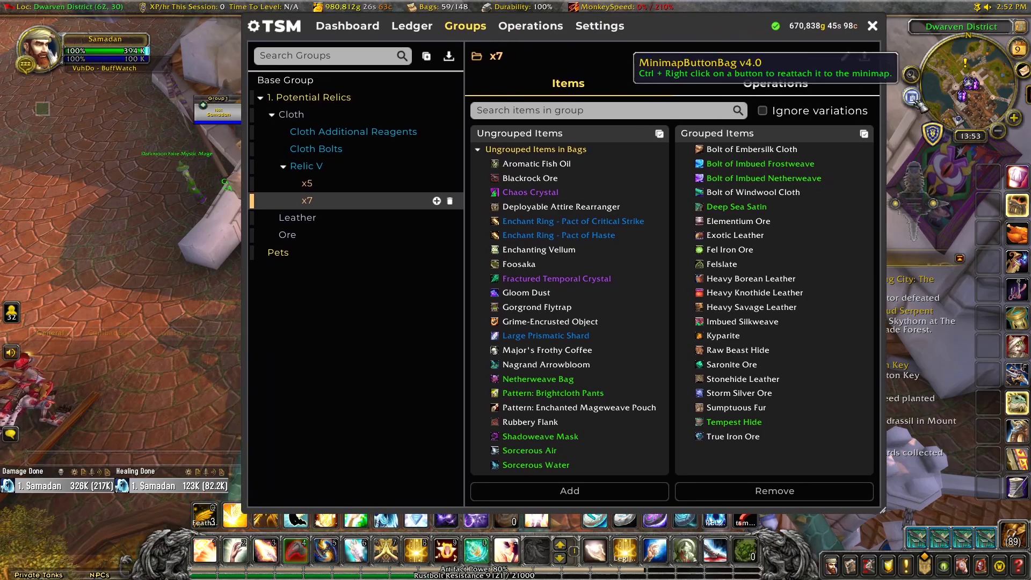
{"action": "left_click", "coordinate": [620, 28]}
{"action": "left_click", "coordinate": [330, 209]}
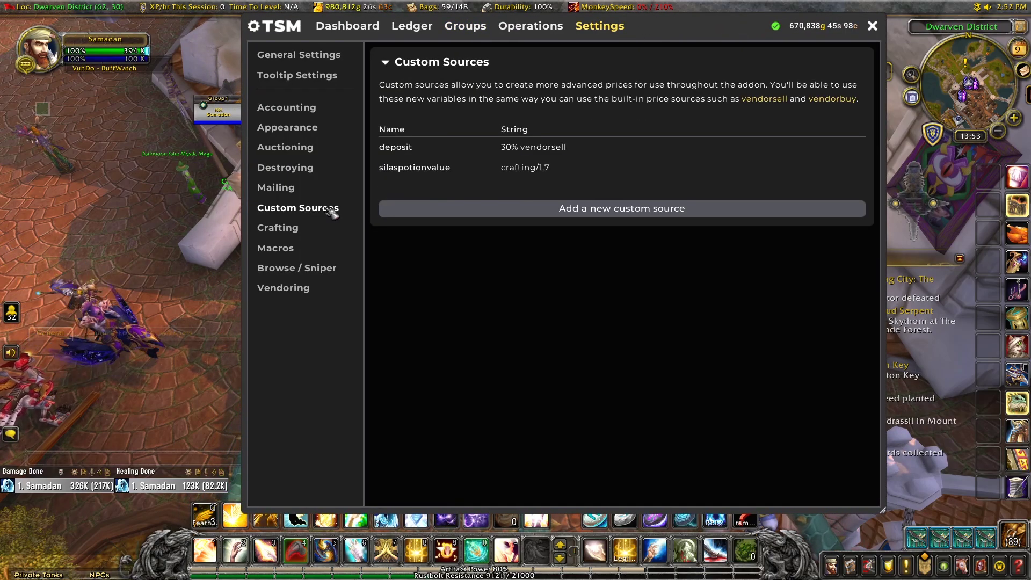
{"action": "left_click", "coordinate": [568, 211]}
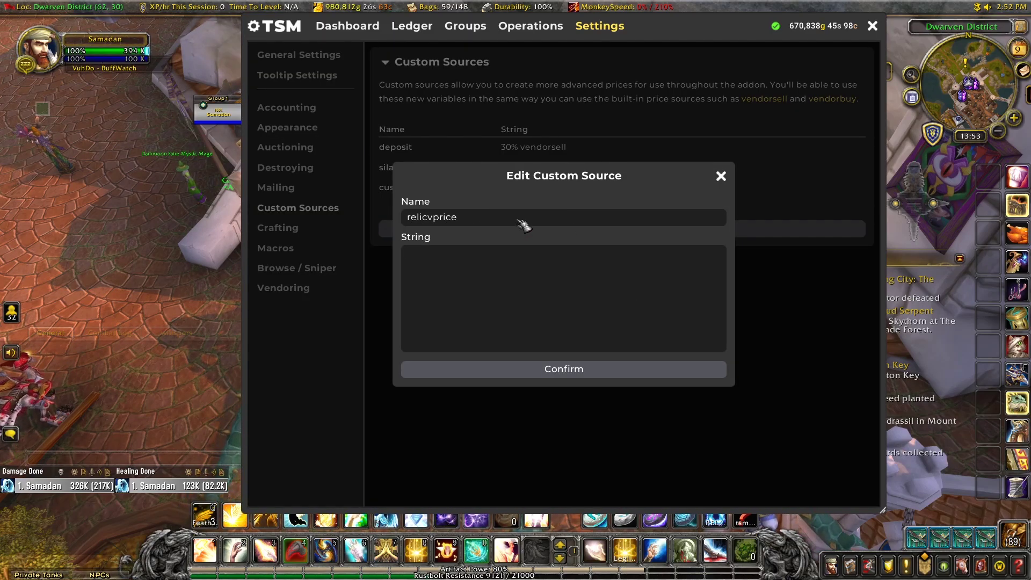
{"action": "left_click", "coordinate": [489, 265]}
{"action": "type", "text": "5g"}
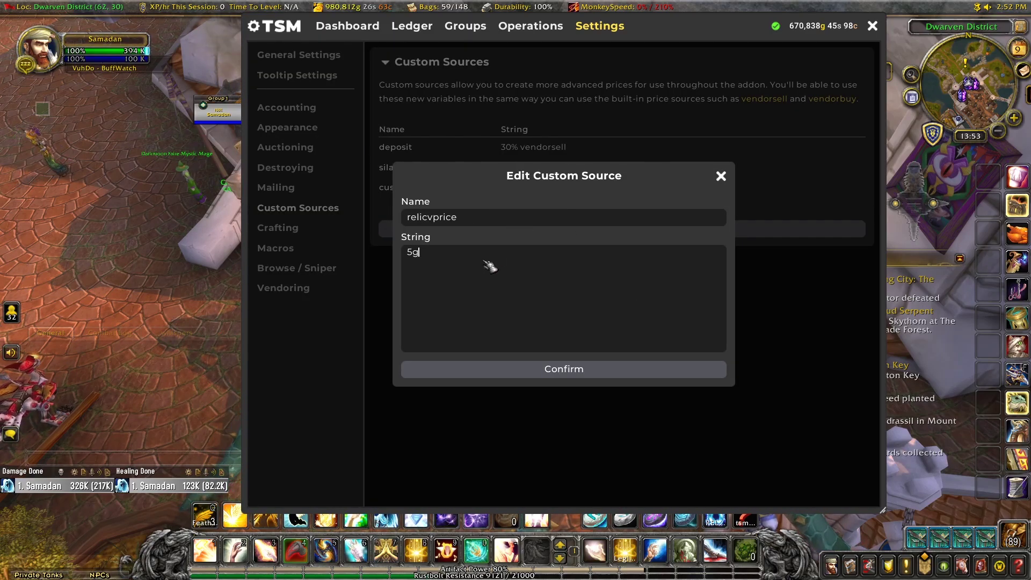
{"action": "left_click", "coordinate": [494, 370]}
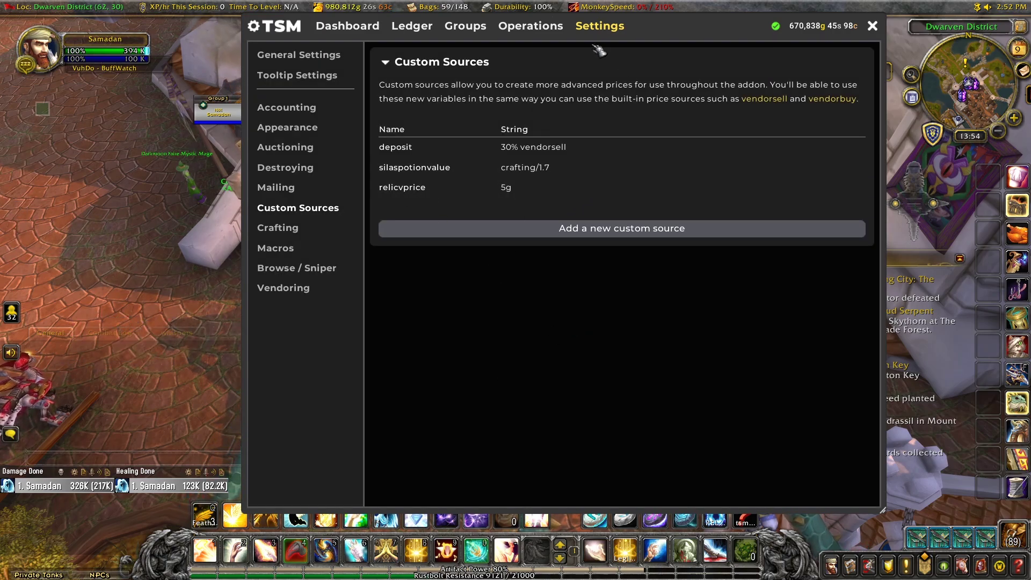
- Override the parent Sniper operations on the x7 group and create a new Sniper operation for it
{"action": "left_click", "coordinate": [461, 26]}
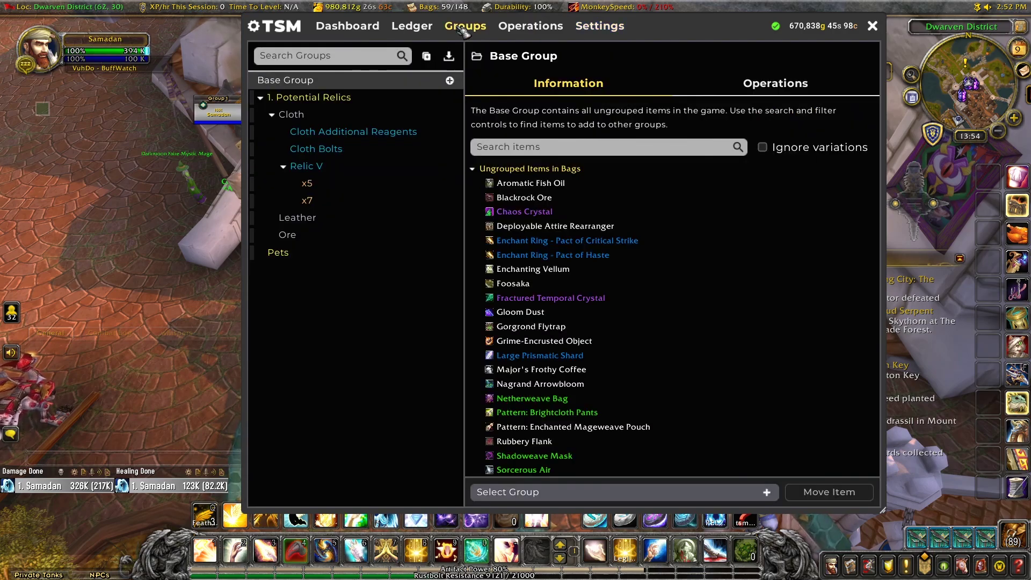
{"action": "left_click", "coordinate": [329, 201]}
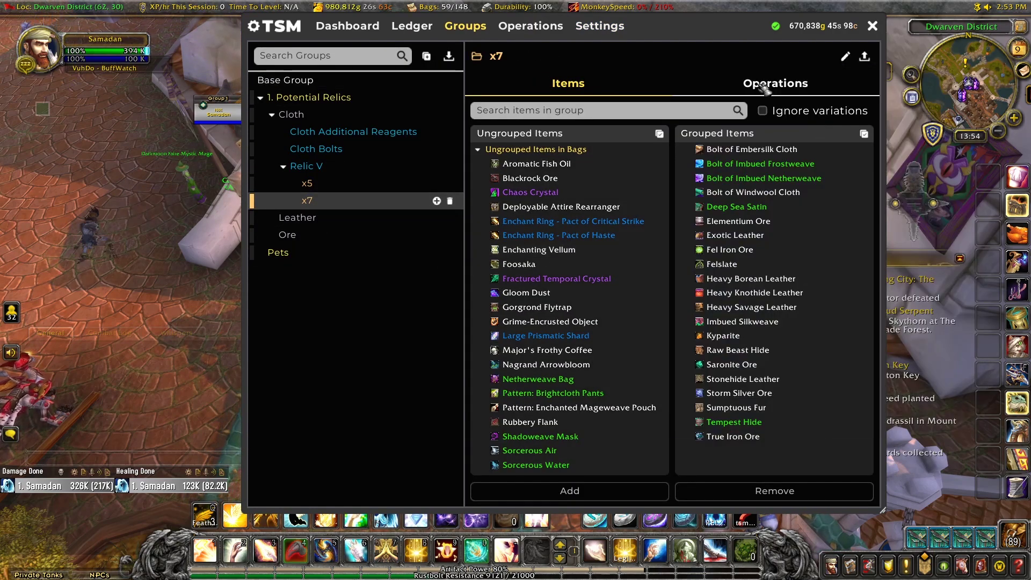
{"action": "left_click", "coordinate": [775, 83]}
{"action": "scroll", "coordinate": [671, 269], "scroll_direction": "down", "scroll_amount": 5}
{"action": "left_click", "coordinate": [485, 276]}
{"action": "left_click", "coordinate": [800, 298]}
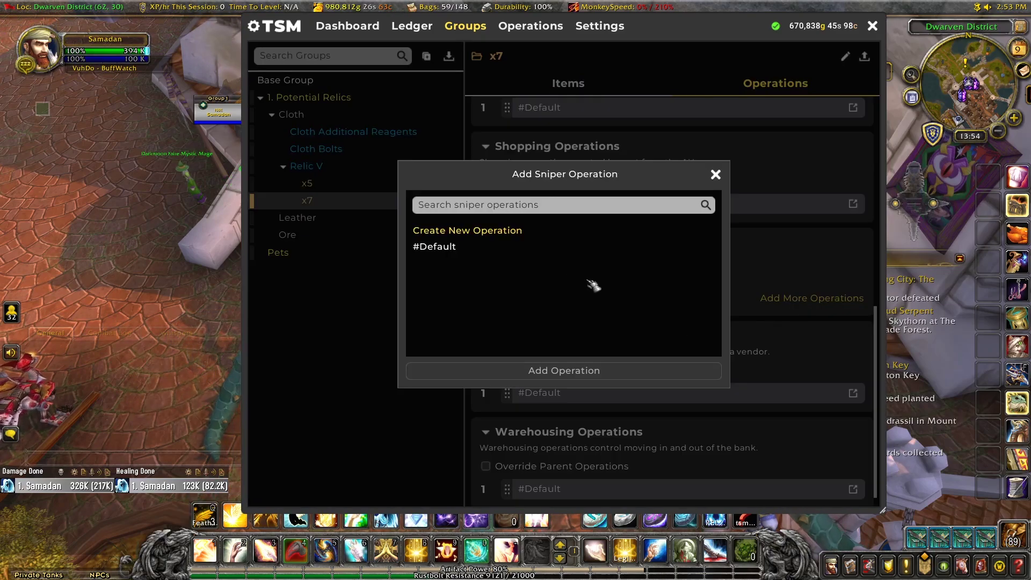
{"action": "left_click", "coordinate": [505, 232]}
- Set the new Sniper operation's maximum price to relicvprice / 7 and rename the operation relicvdiv7
{"action": "left_click", "coordinate": [631, 204]}
{"action": "type", "text": "reli"}
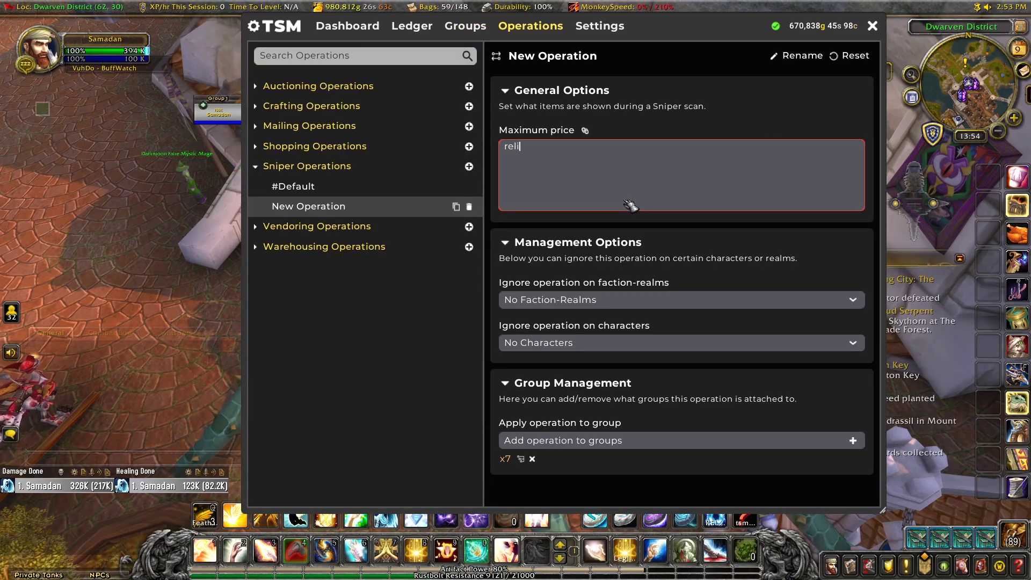
{"action": "type", "text": "cvprice / "}
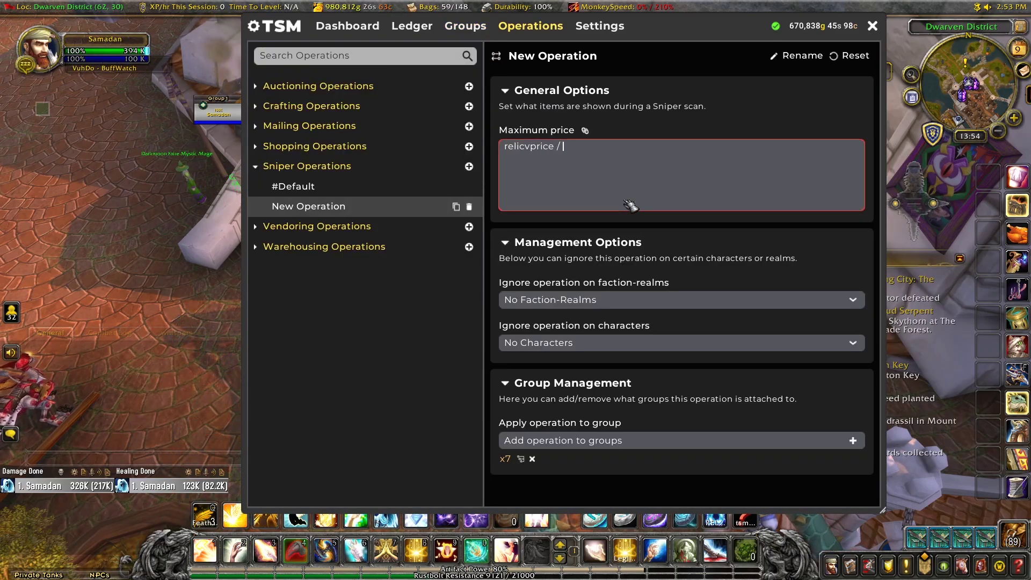
{"action": "type", "text": "7"}
{"action": "left_click", "coordinate": [800, 56]}
{"action": "type", "text": "r"}
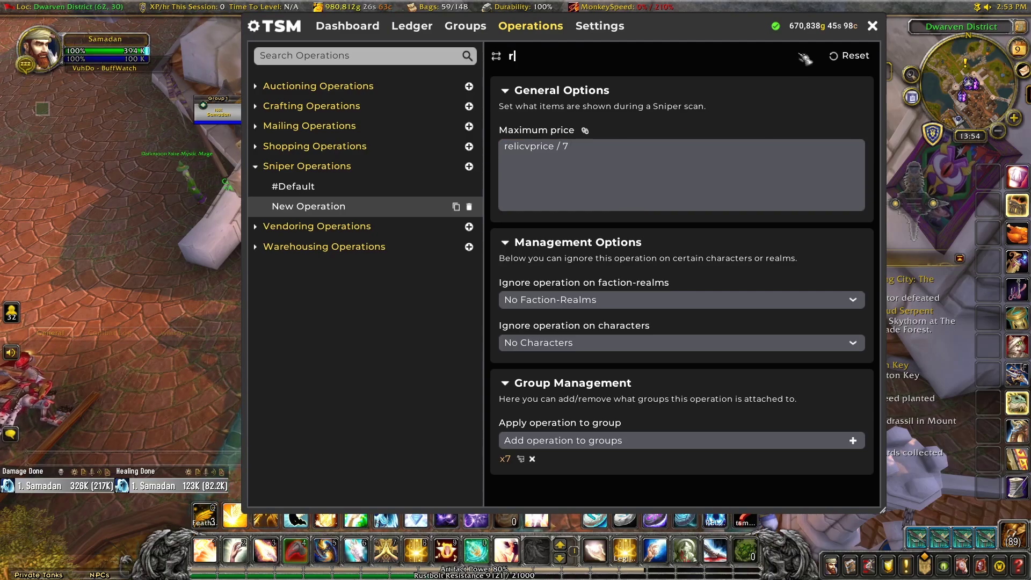
{"action": "type", "text": "elicvdiv"}
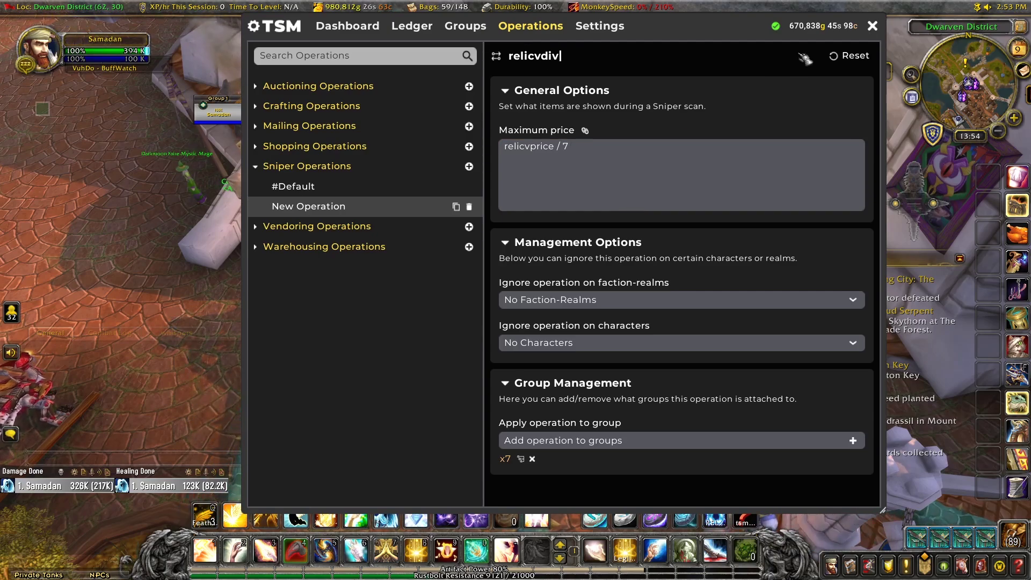
{"action": "type", "text": "7"}
- Duplicate the relicvdiv7 Sniper operation as relicvdiv5 and set the copy's maximum price to relicvprice / 5
{"action": "left_click", "coordinate": [456, 207]}
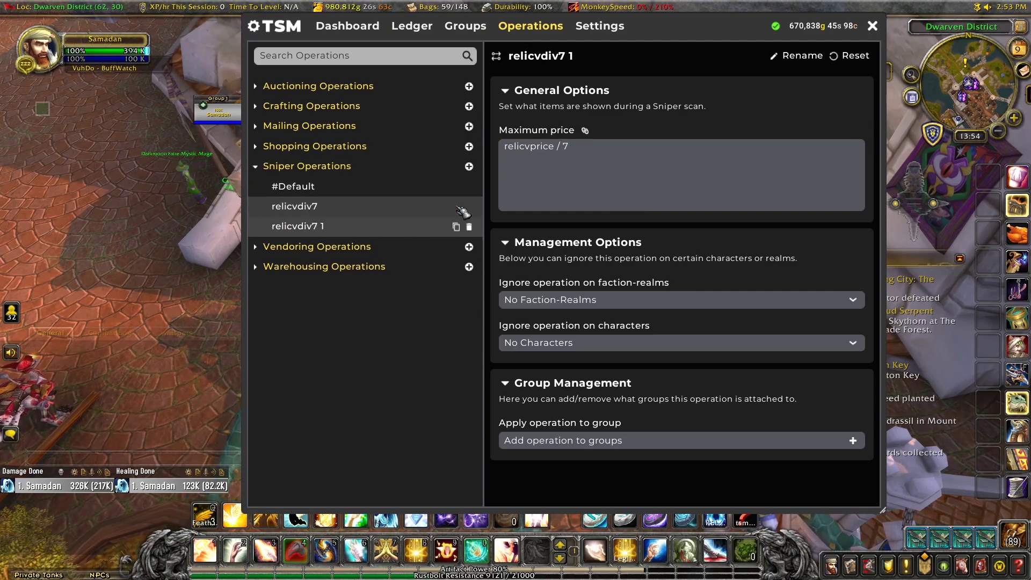
{"action": "left_click", "coordinate": [802, 57]}
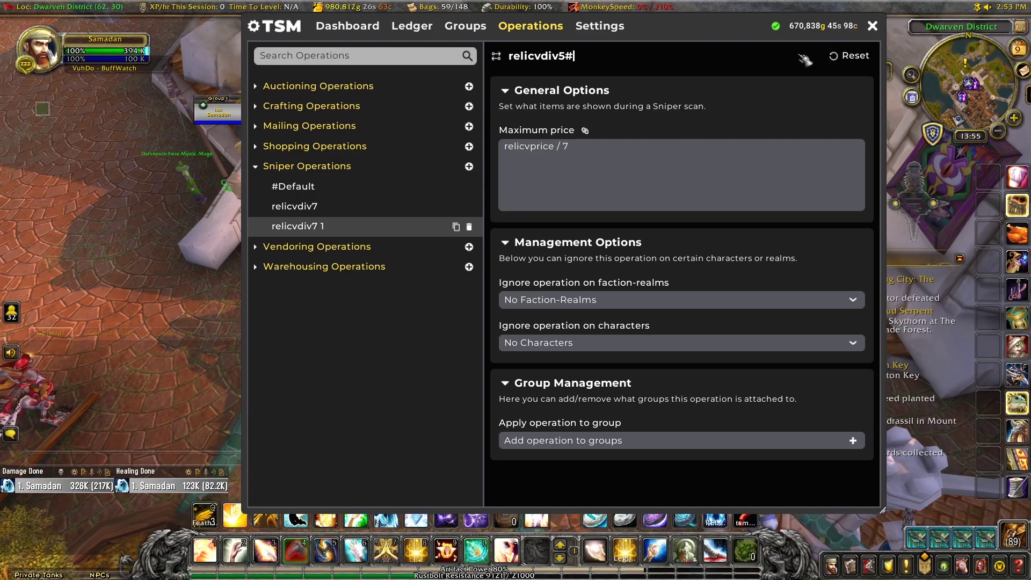
{"action": "type", "text": "relicvdiv5"}
{"action": "key", "text": "Return"}
{"action": "left_click", "coordinate": [697, 155]}
{"action": "key", "text": "BackSpace"}
{"action": "type", "text": "5"}
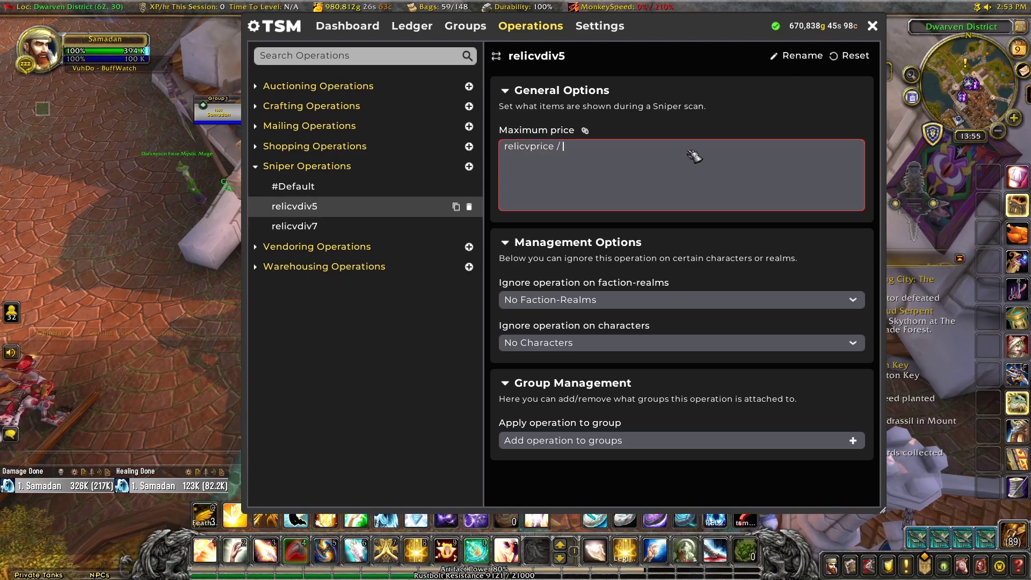
{"action": "key", "text": "Return"}
- Override the parent Sniper operations on the x5 group and add the relicvdiv5 operation to it
{"action": "left_click", "coordinate": [465, 26]}
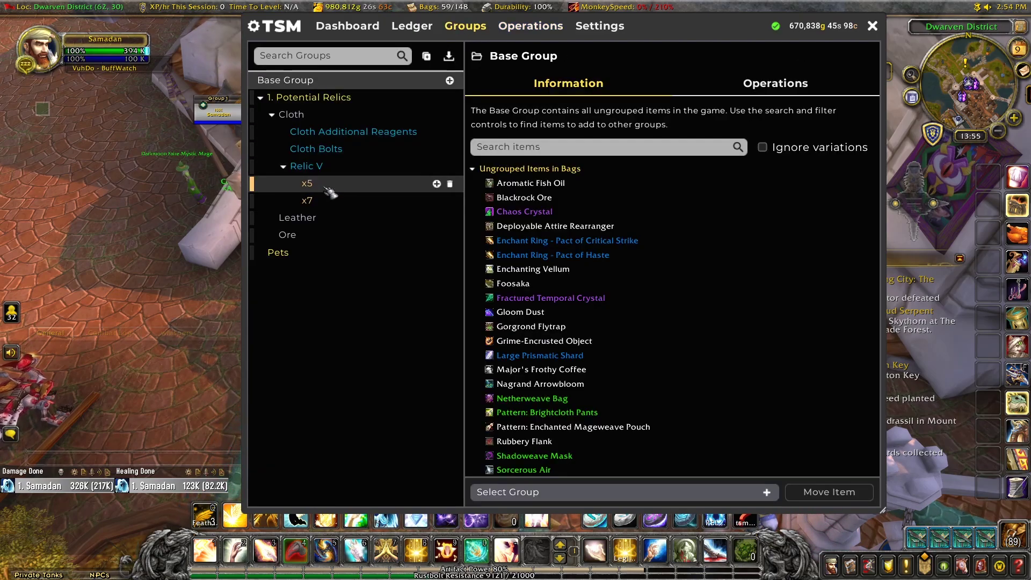
{"action": "left_click", "coordinate": [322, 183]}
{"action": "left_click", "coordinate": [775, 83]}
{"action": "scroll", "coordinate": [535, 380], "scroll_direction": "down", "scroll_amount": 5}
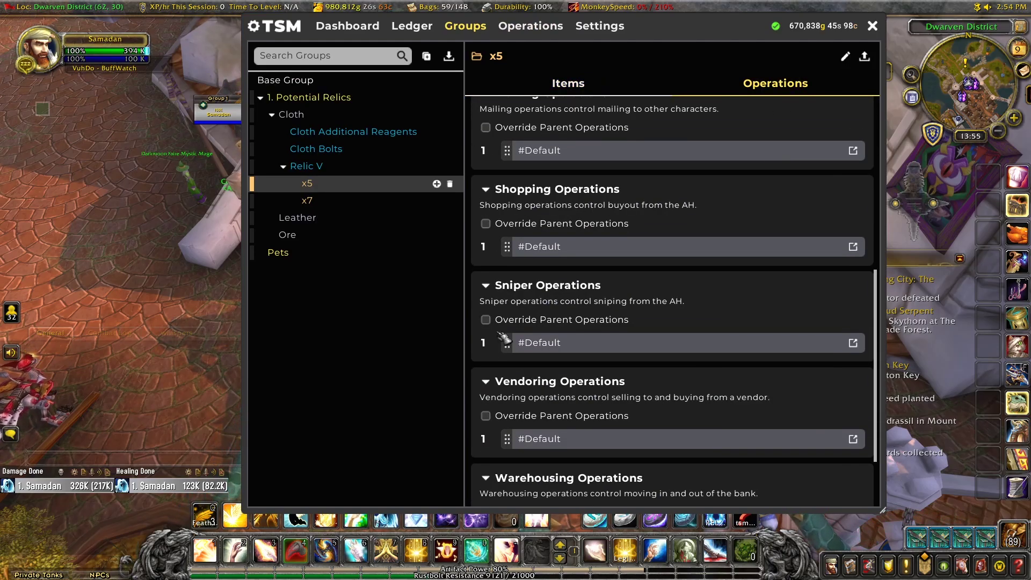
{"action": "left_click", "coordinate": [485, 320]}
{"action": "left_click", "coordinate": [789, 342]}
{"action": "left_click", "coordinate": [451, 263]}
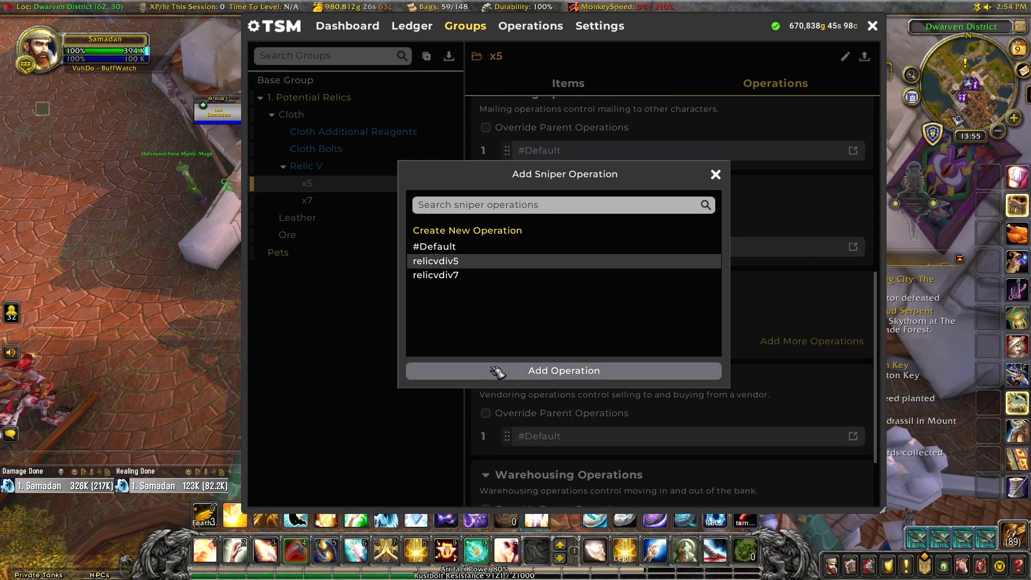
{"action": "left_click", "coordinate": [495, 369]}
- Override the parent Sniper operations on the 1. Potential Relics and Pets groups without adding any operation
{"action": "left_click", "coordinate": [316, 149]}
{"action": "left_click", "coordinate": [308, 98]}
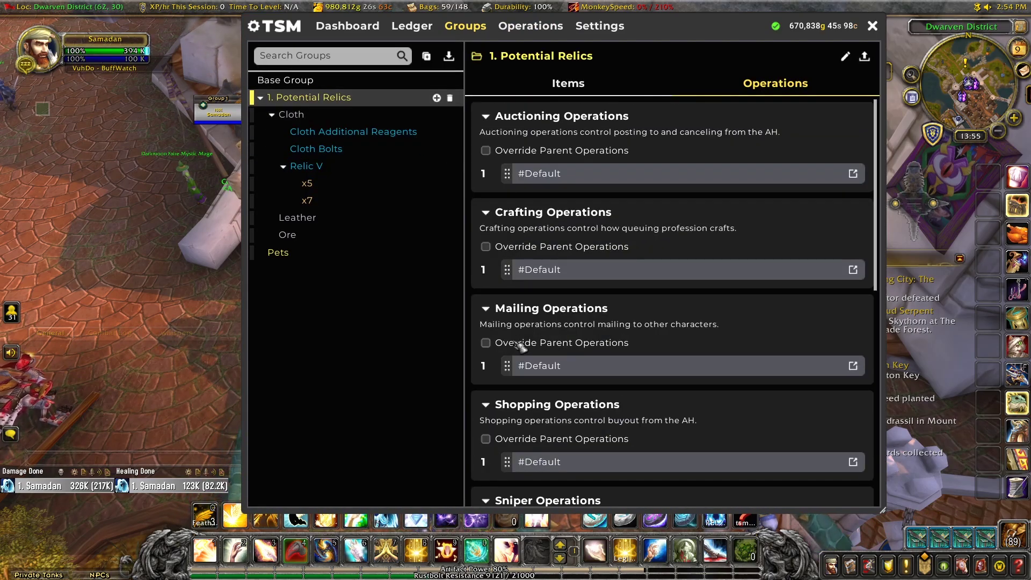
{"action": "scroll", "coordinate": [507, 361], "scroll_direction": "down", "scroll_amount": 2}
{"action": "scroll", "coordinate": [507, 361], "scroll_direction": "down", "scroll_amount": 5}
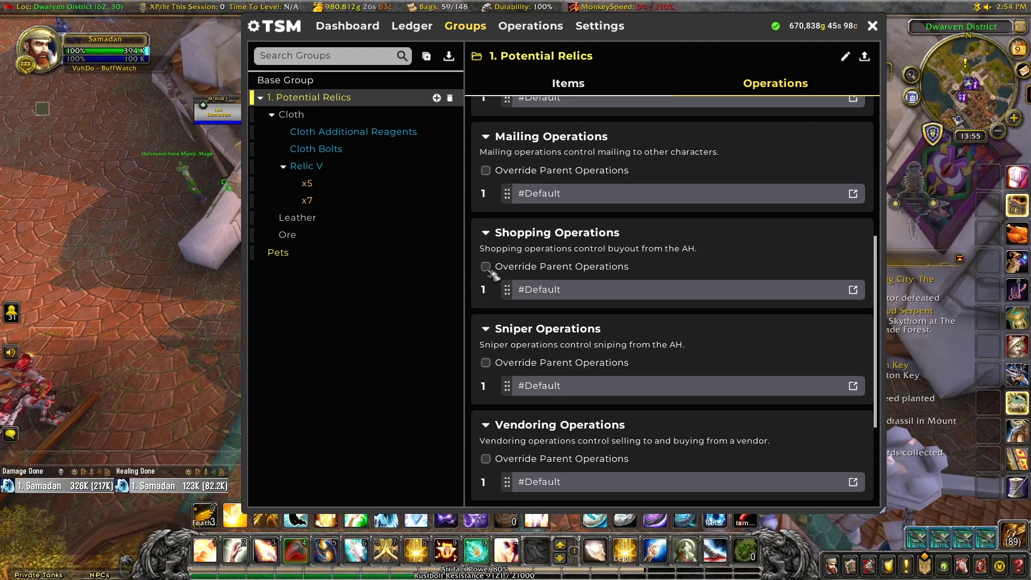
{"action": "left_click", "coordinate": [486, 363]}
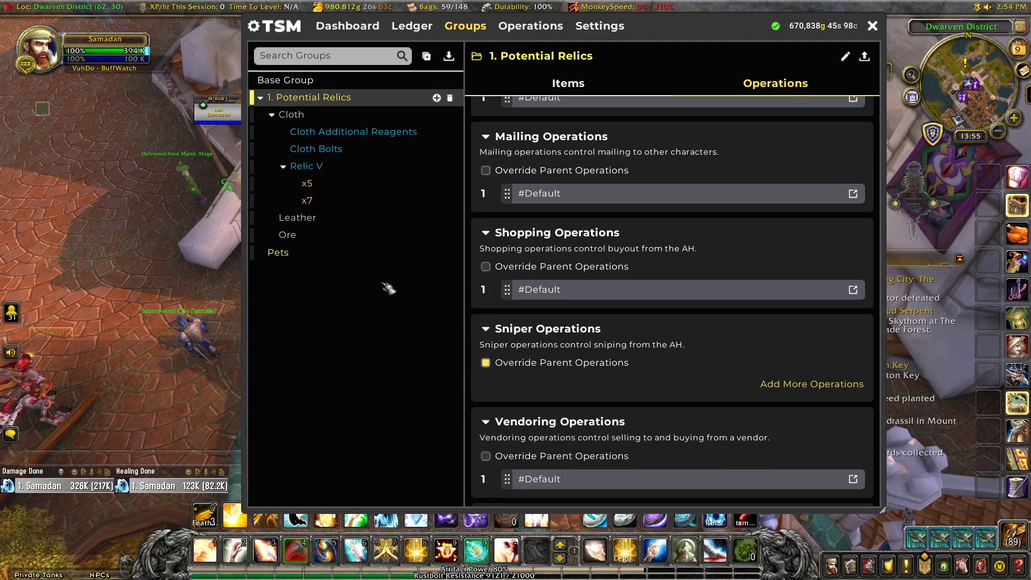
{"action": "left_click", "coordinate": [301, 253]}
{"action": "scroll", "coordinate": [597, 351], "scroll_direction": "down", "scroll_amount": 4}
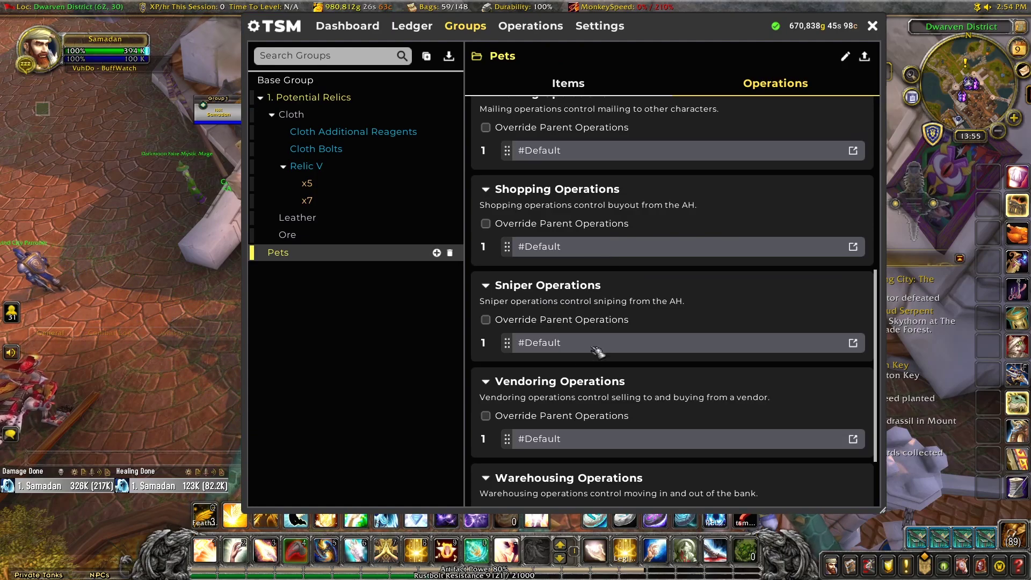
{"action": "left_click", "coordinate": [486, 320]}
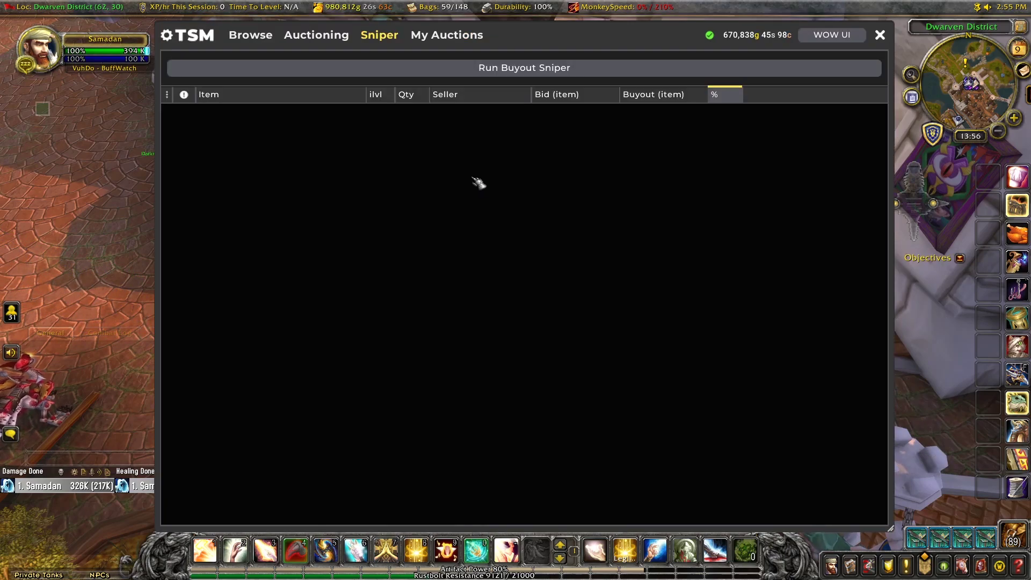
- Run a Buyout Sniper scan at the auction house to test the relic operations
{"action": "left_click", "coordinate": [471, 70]}
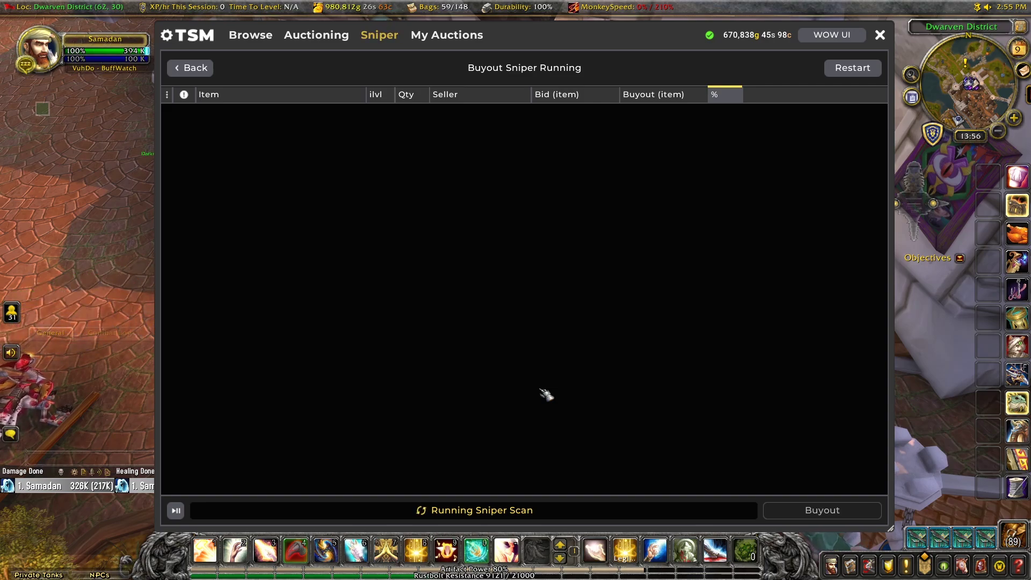
{"action": "left_click", "coordinate": [891, 100]}
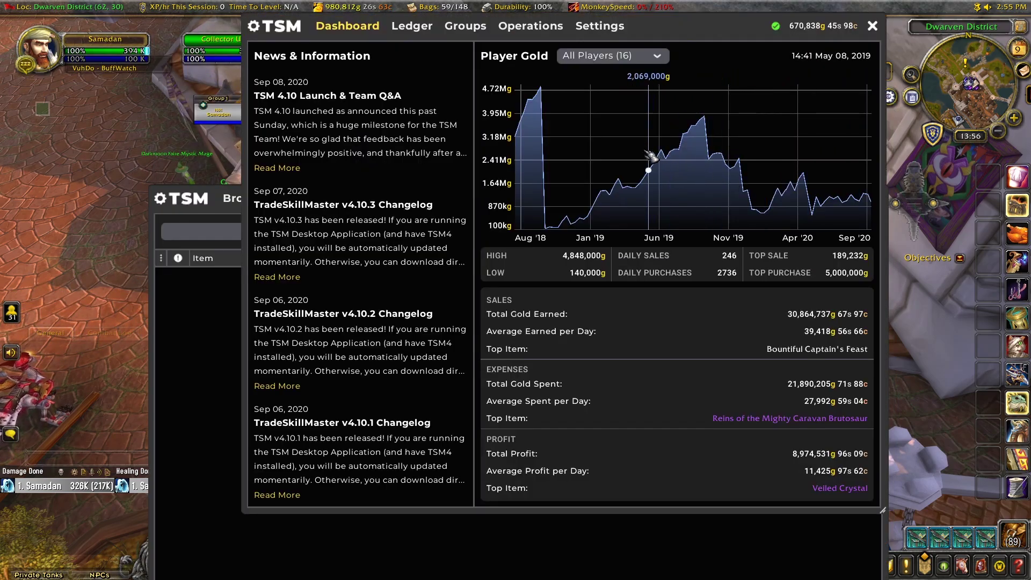
- Change the string of the relicvprice custom source to 10g in the TSM settings
{"action": "left_click", "coordinate": [600, 26]}
{"action": "left_click", "coordinate": [295, 209]}
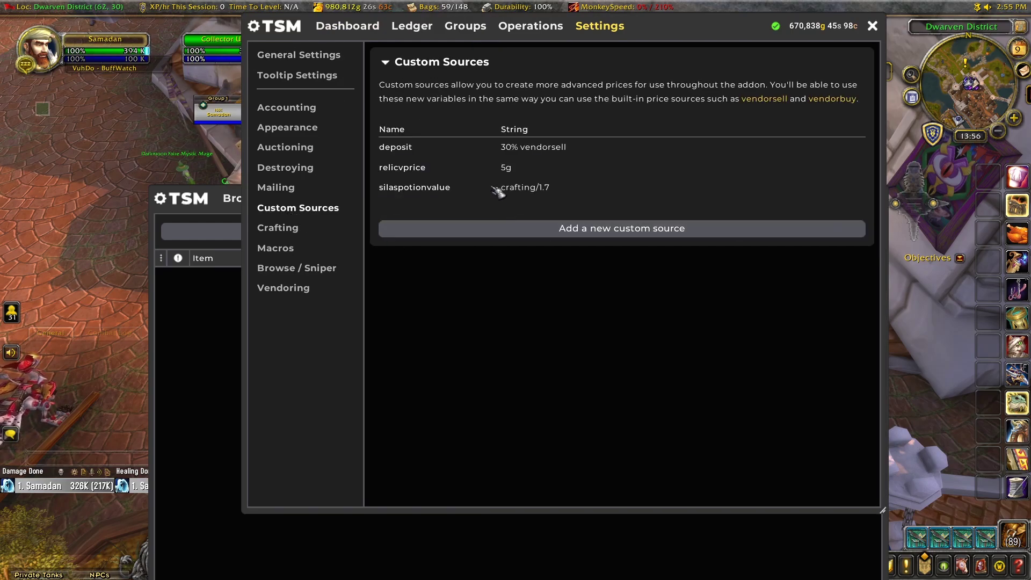
{"action": "left_click", "coordinate": [843, 168]}
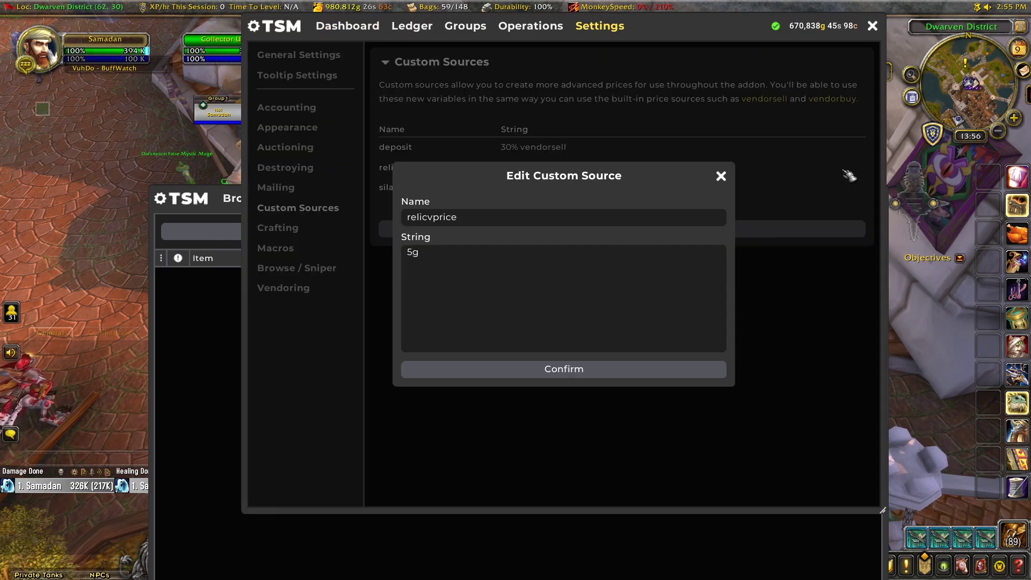
{"action": "key", "text": "Delete"}
{"action": "type", "text": "10"}
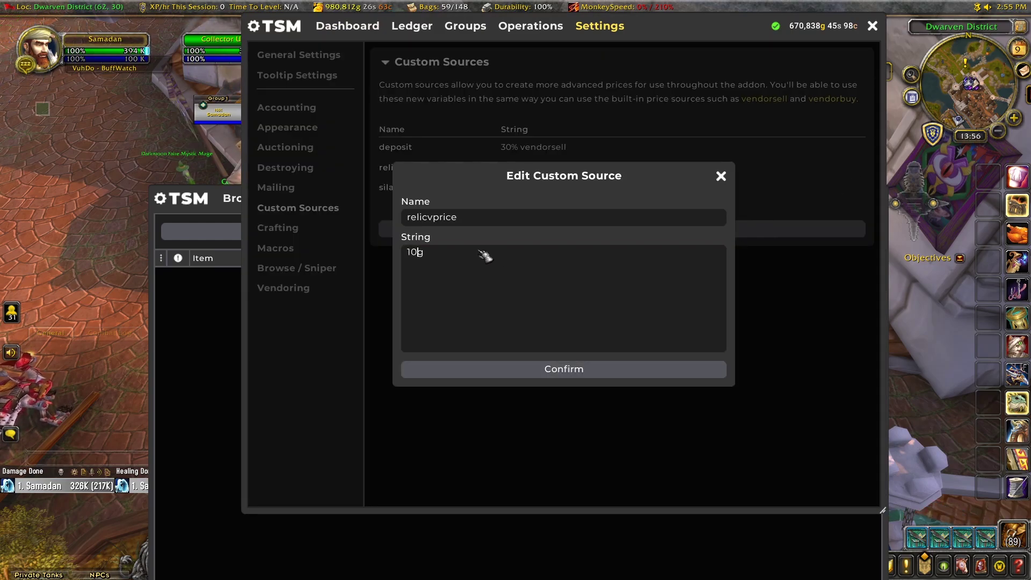
{"action": "left_click", "coordinate": [494, 368]}
- Run the Buyout Sniper with the new relic price, select the Runecloth auction and examine its item tooltip
{"action": "left_click_drag", "start_coordinate": [626, 195], "coordinate": [644, 26]}
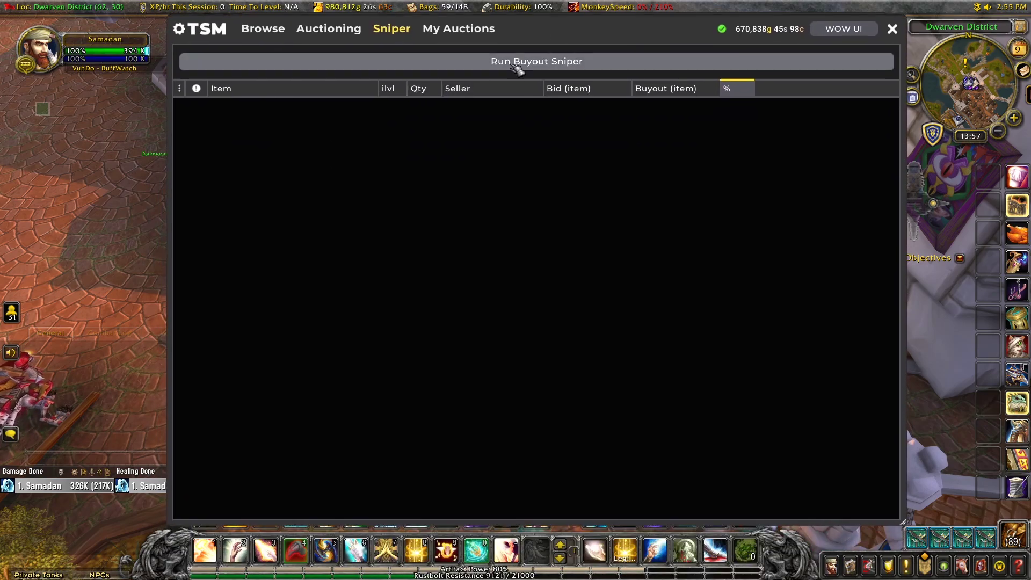
{"action": "left_click", "coordinate": [517, 65]}
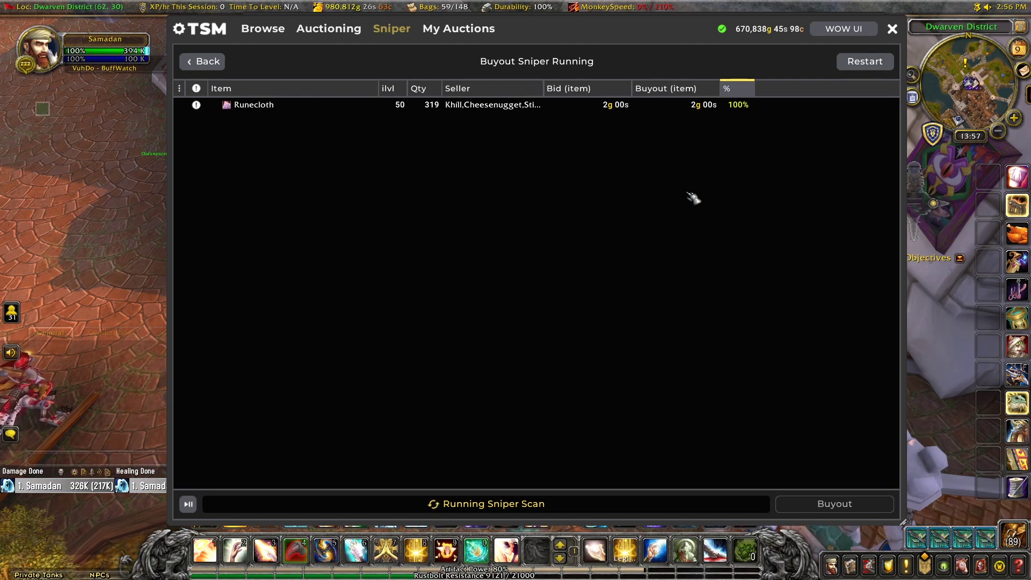
{"action": "left_click", "coordinate": [254, 107]}
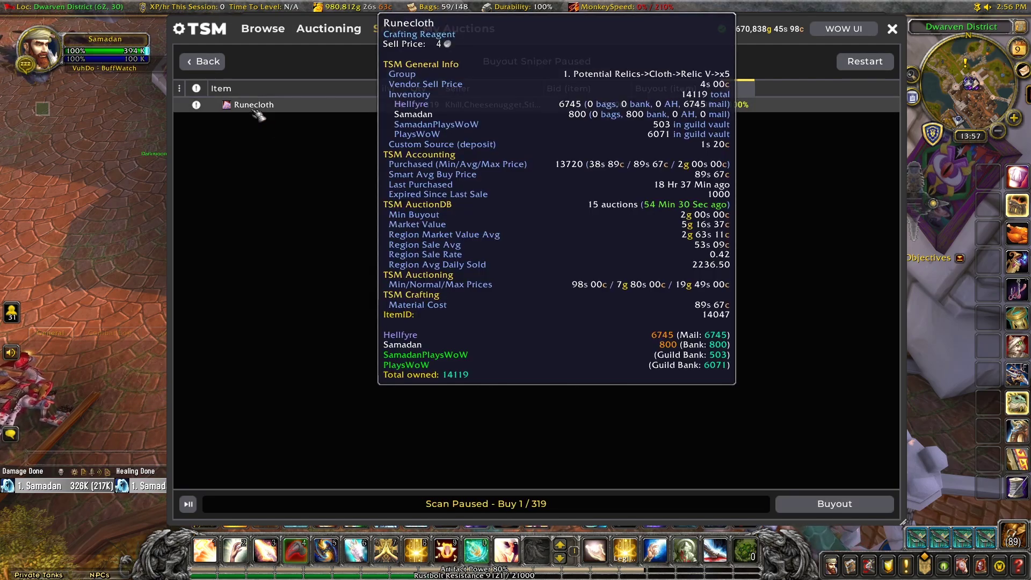
{"action": "mouse_move", "coordinate": [261, 105]}
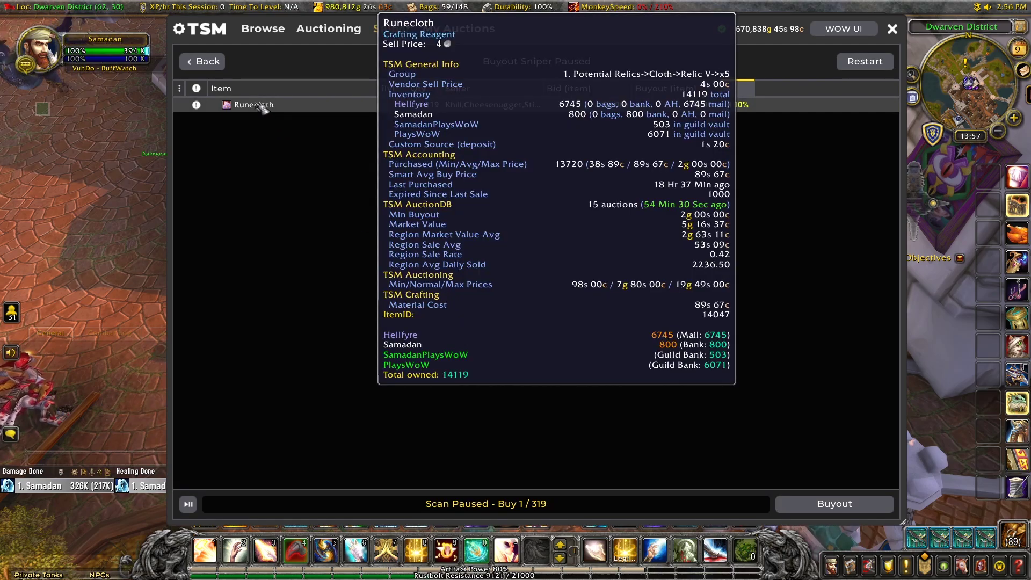